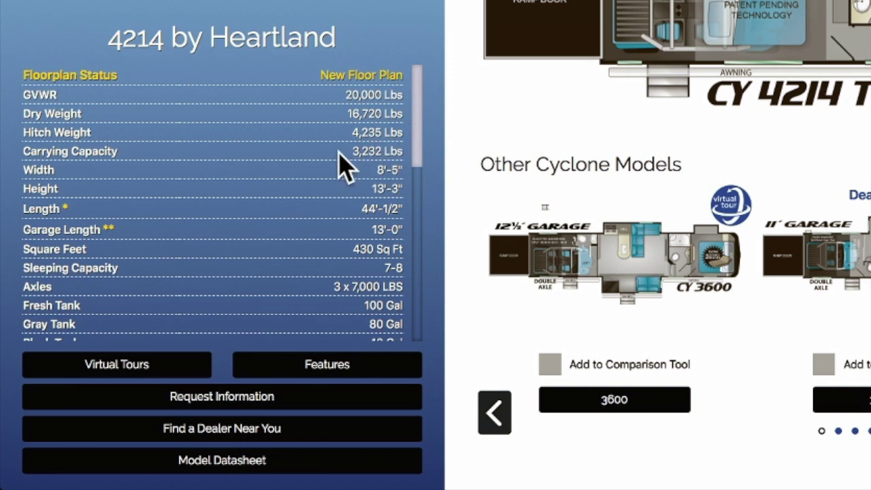
- Review the Cyclone 4214 specification list down to the bed dimensions and bring up the Chevrolet Silverado 3500 LTZ Duramax video
scroll(416, 129, down, 2)
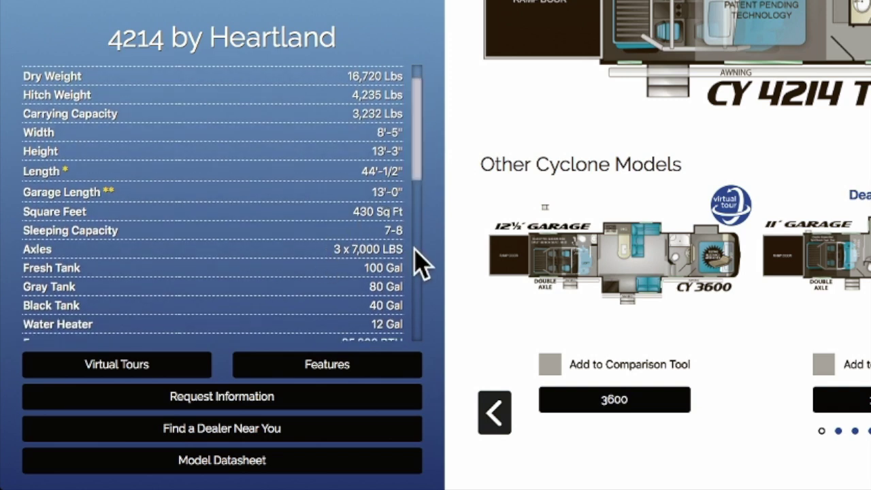
drag(418, 156, 407, 303)
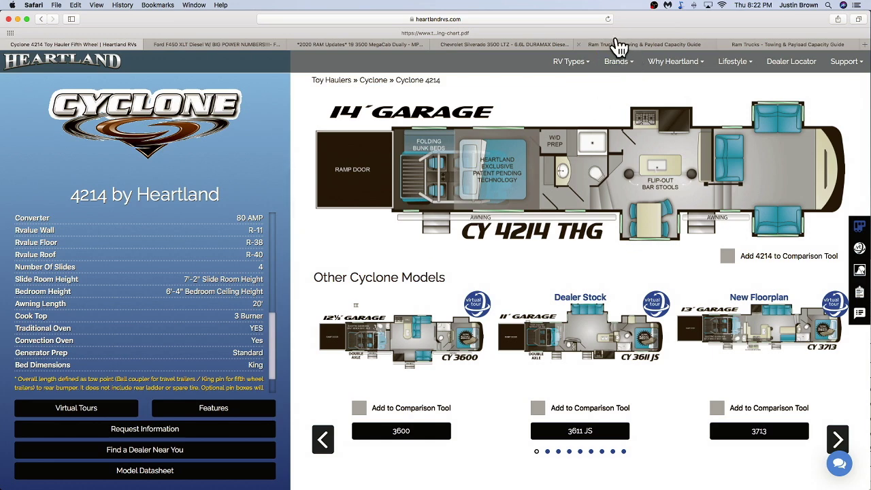
click(511, 45)
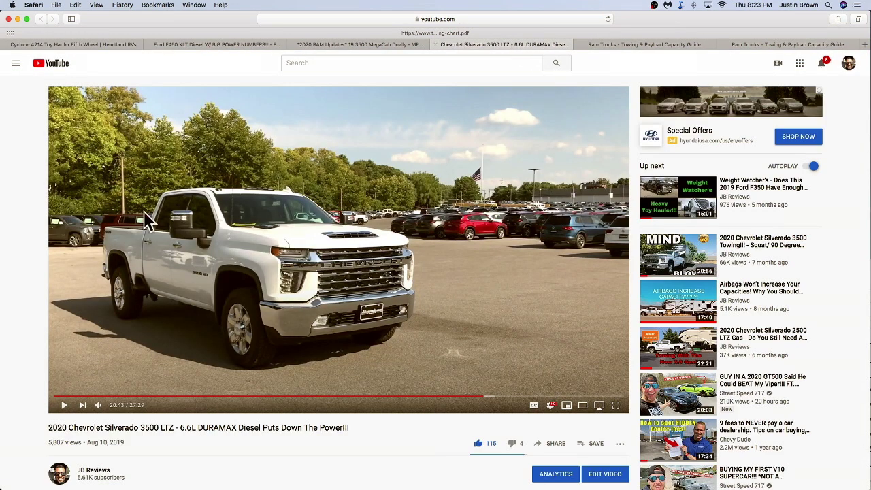
drag(93, 27, 93, 9)
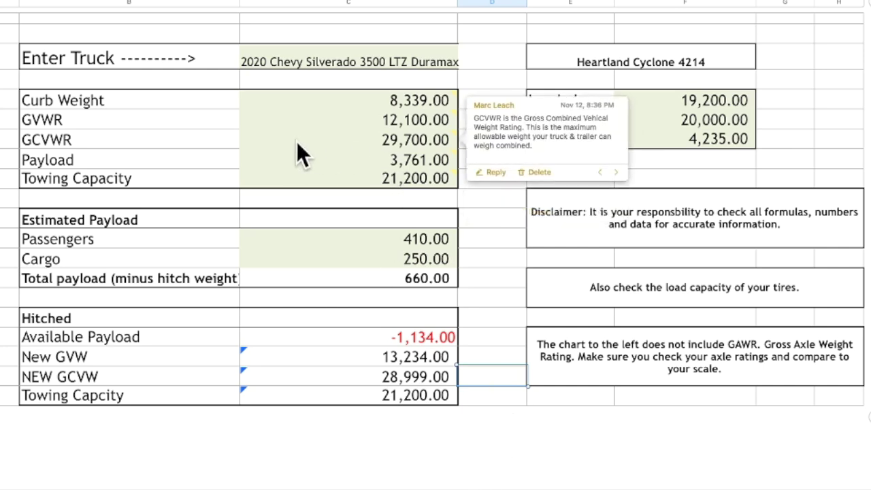
- In the Numbers towing worksheet, examine the Silverado 3500's GVWR, payload, curb weight, passenger weight and total payload
click(397, 119)
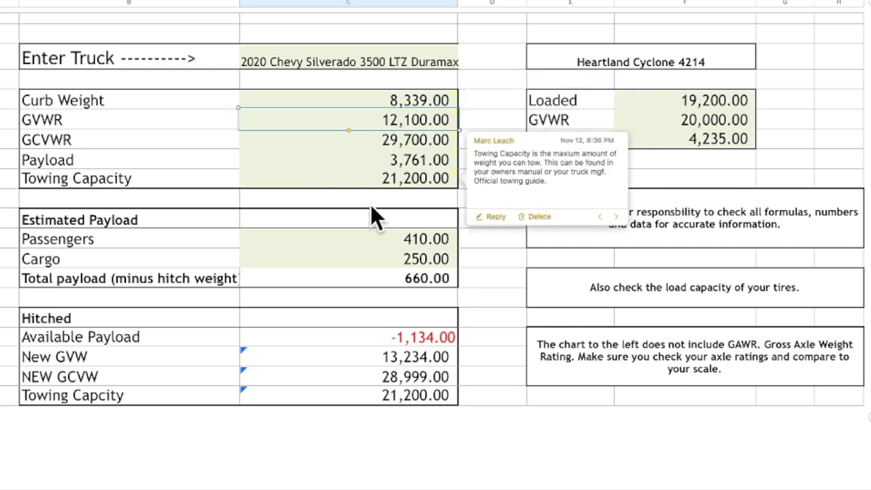
click(368, 159)
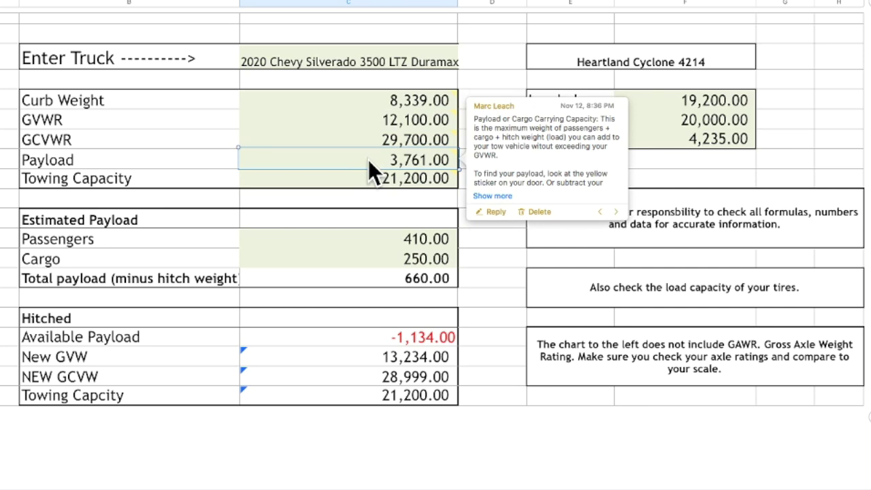
click(398, 100)
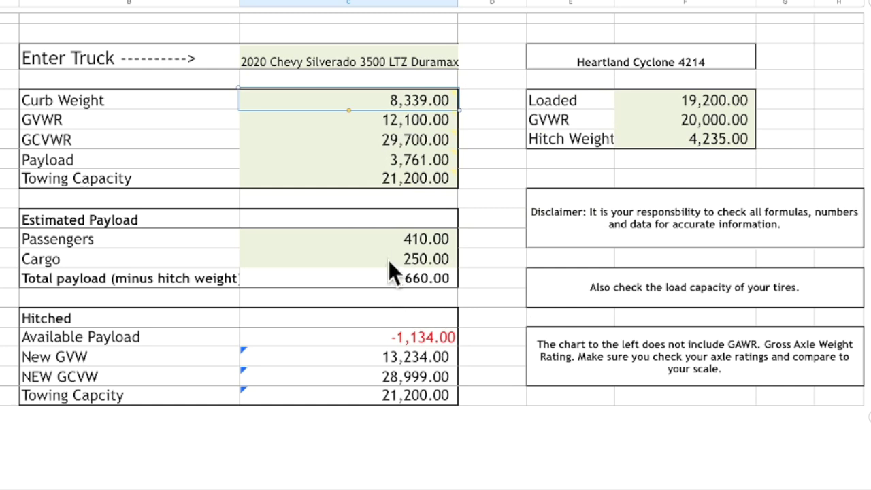
click(402, 239)
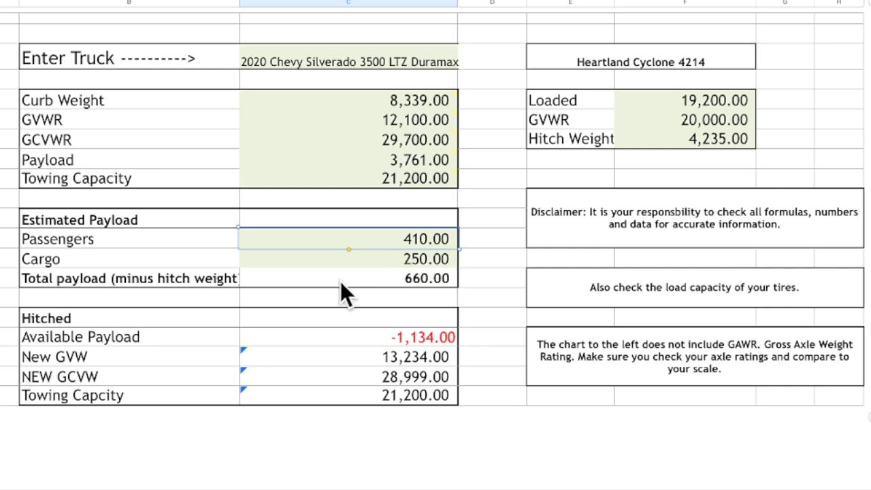
click(389, 277)
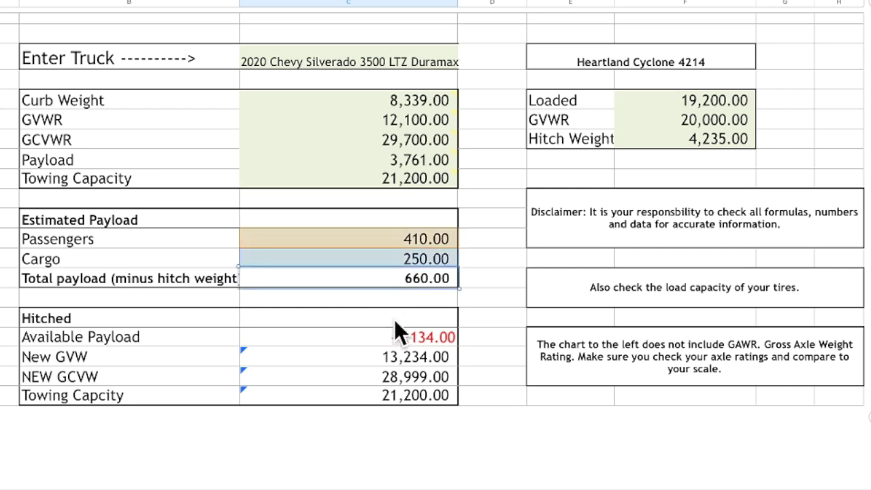
- Check the Cyclone 4214's loaded and hitch weights and trace which cells feed the Silverado's available payload
click(689, 99)
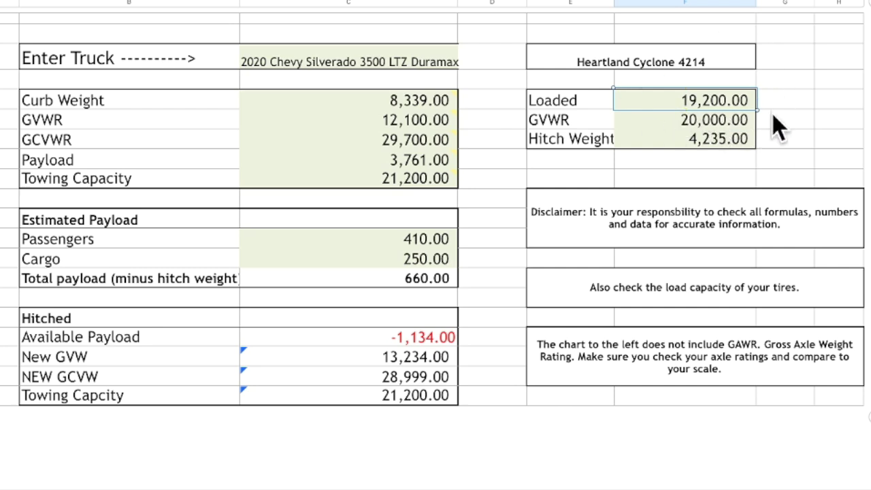
click(678, 141)
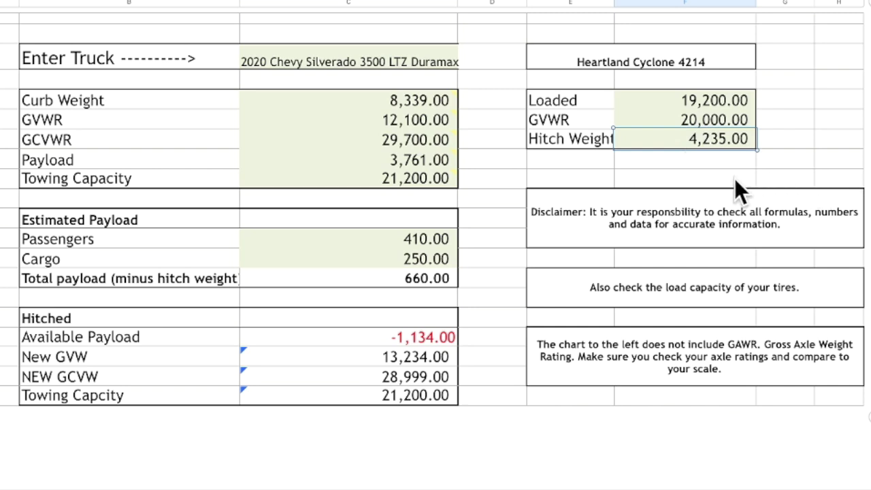
double_click(368, 337)
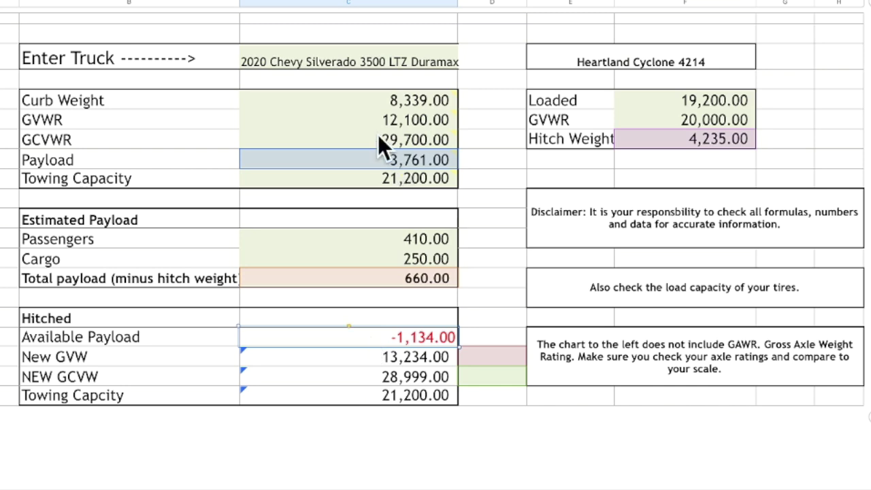
mouse_move(378, 132)
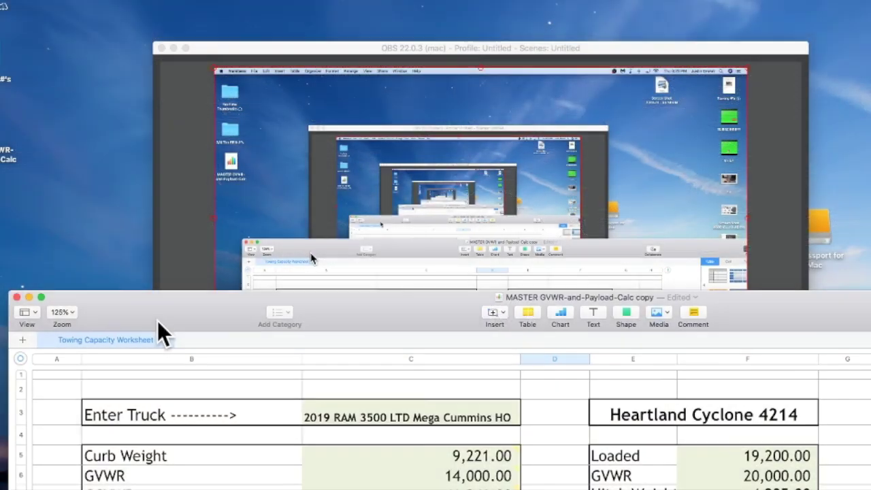
- Bring the 2019 RAM 3500 worksheet fully into view and examine its passenger weight, cargo and available payload cells
drag(157, 321, 120, 168)
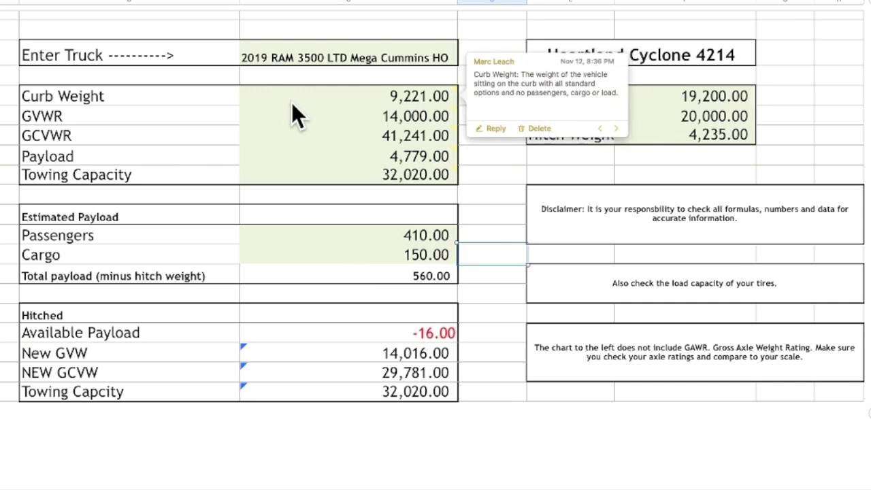
mouse_move(425, 95)
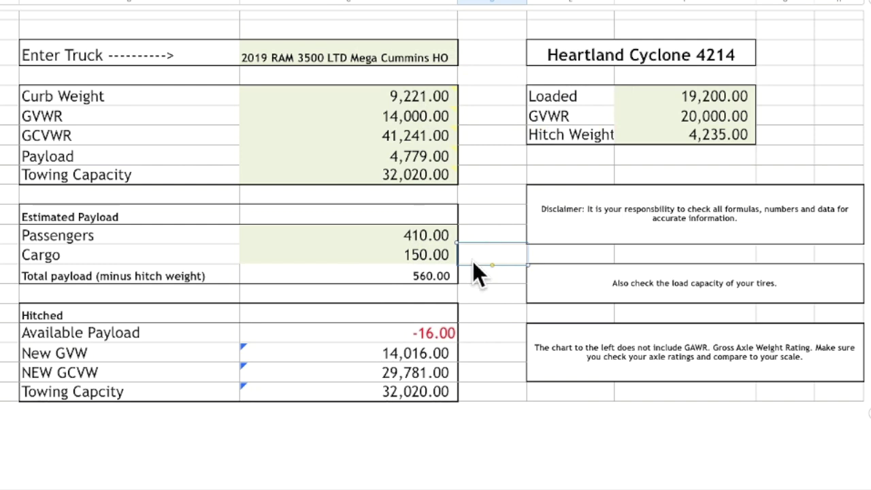
click(412, 233)
click(387, 253)
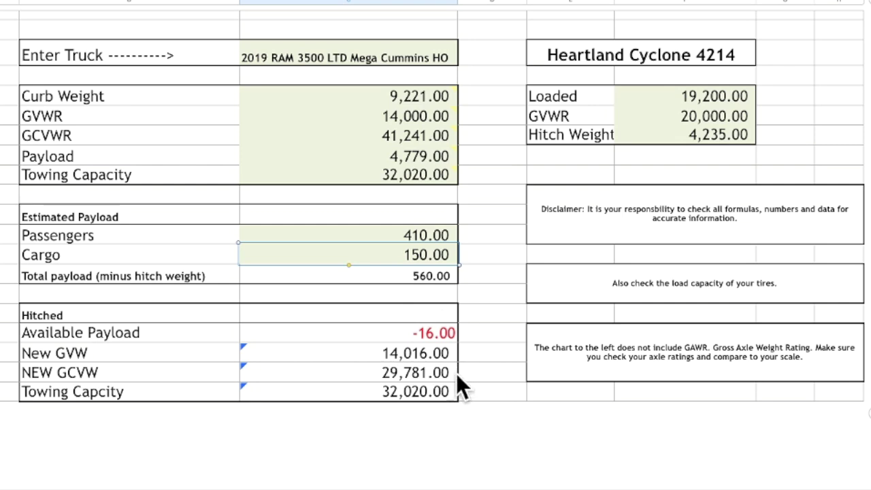
click(404, 331)
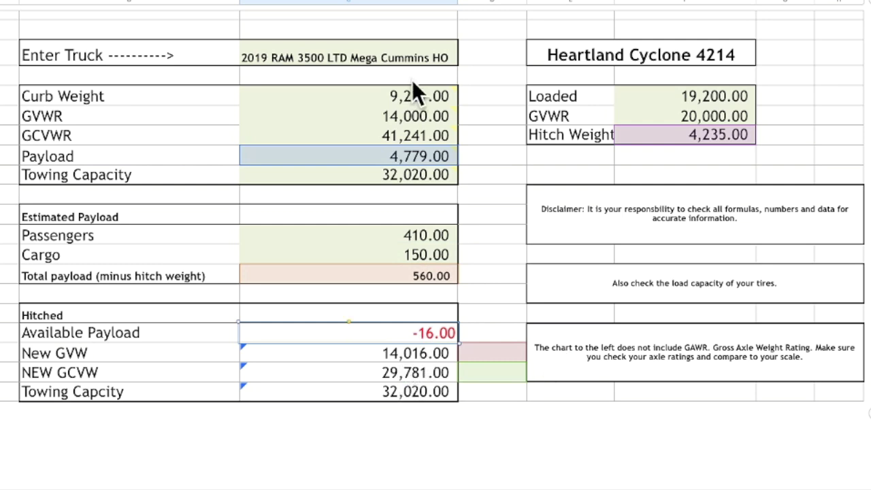
- Review the 2019 RAM 3500's GVWR, curb weight, payload and towing capacity in the worksheet
click(426, 117)
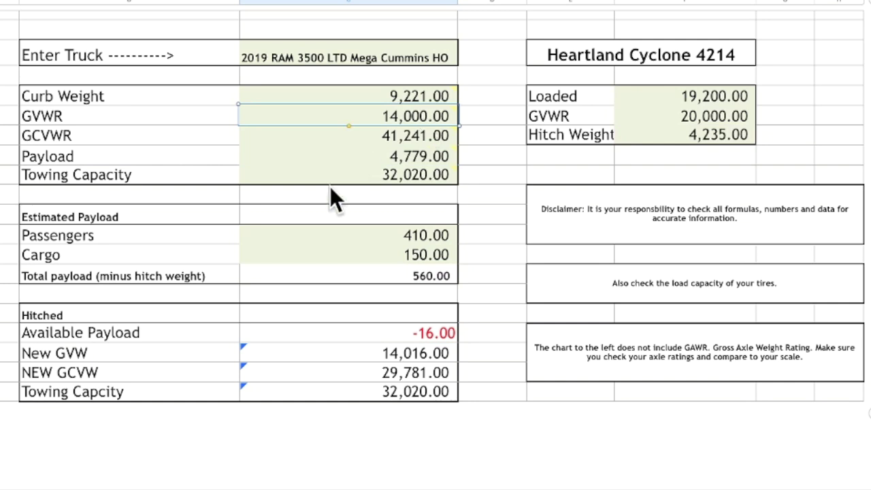
click(385, 94)
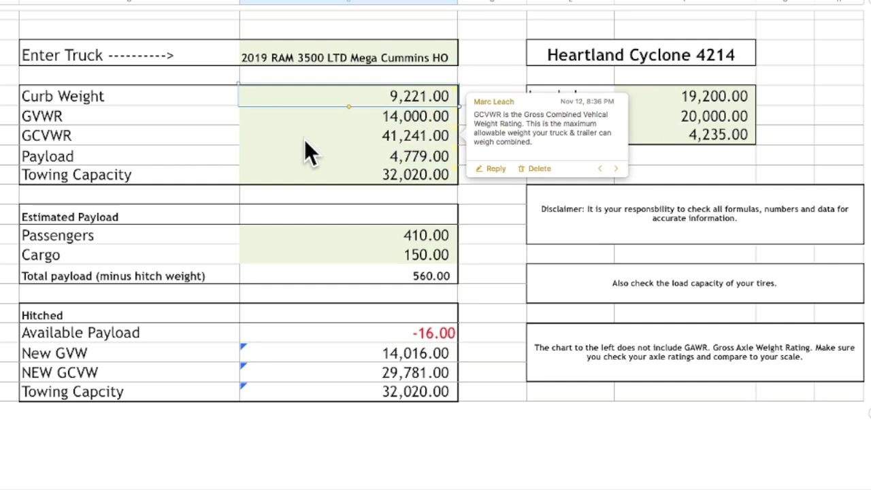
mouse_move(373, 158)
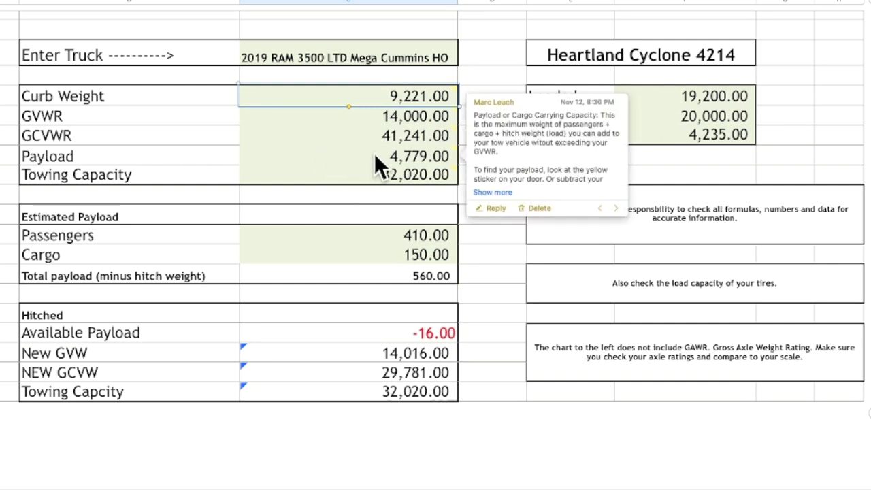
click(374, 157)
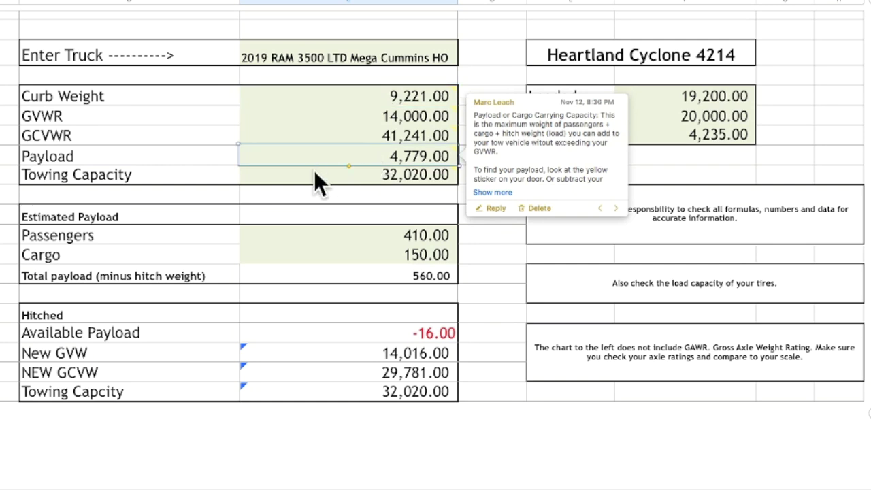
mouse_move(314, 171)
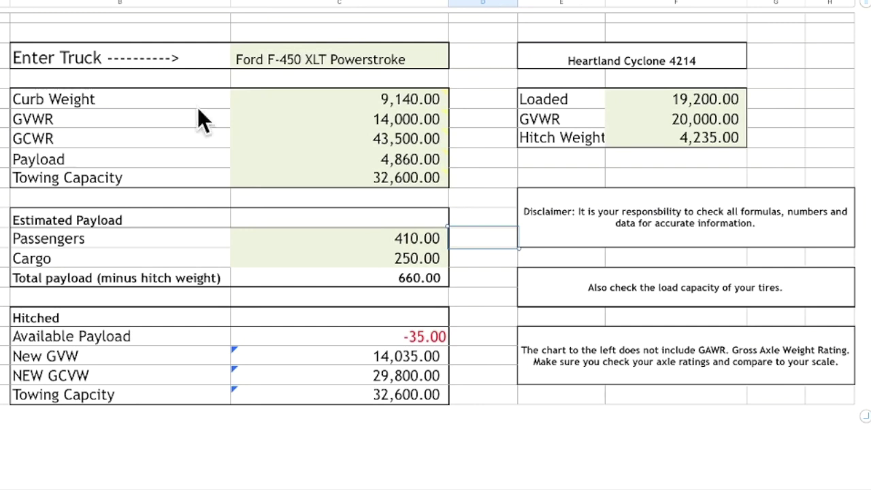
- Review the Ford F-450 XLT's curb weight, GVWR, payload and towing capacity, including their explanatory comments
click(320, 96)
click(355, 119)
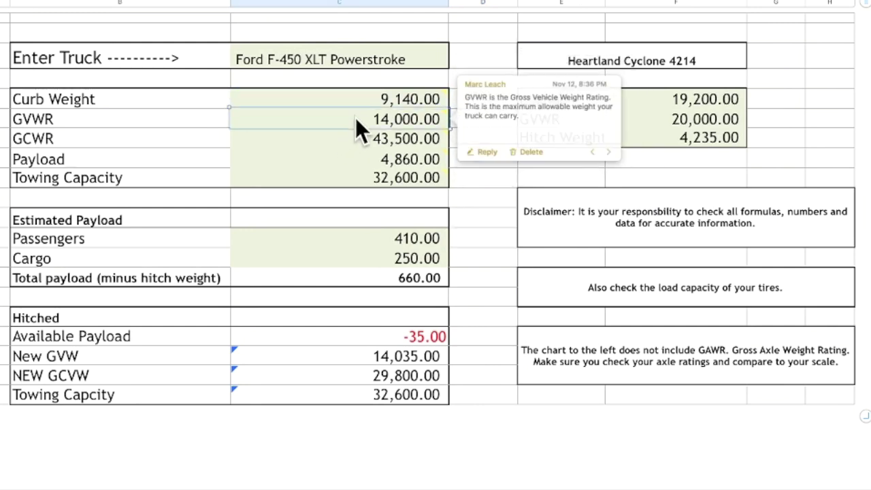
mouse_move(402, 154)
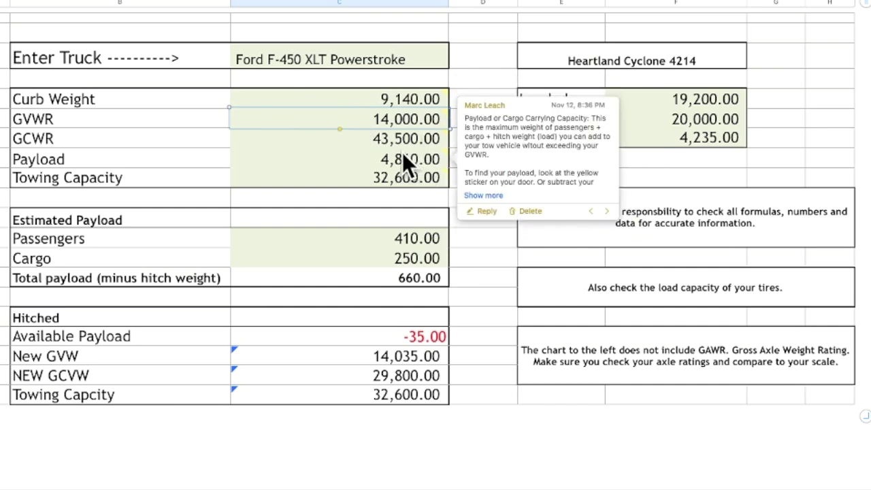
mouse_move(437, 121)
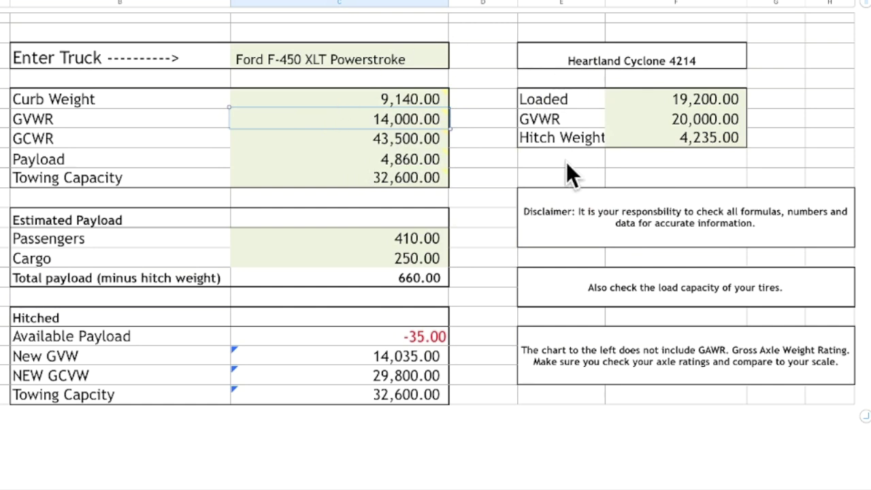
mouse_move(334, 175)
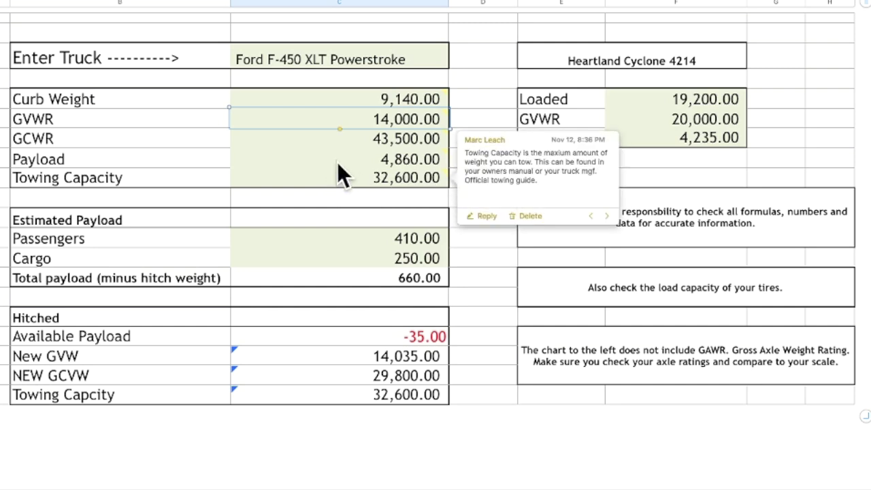
- Examine the F-450's payload, passenger weight and total payload, and trace the cells behind its available payload
click(382, 158)
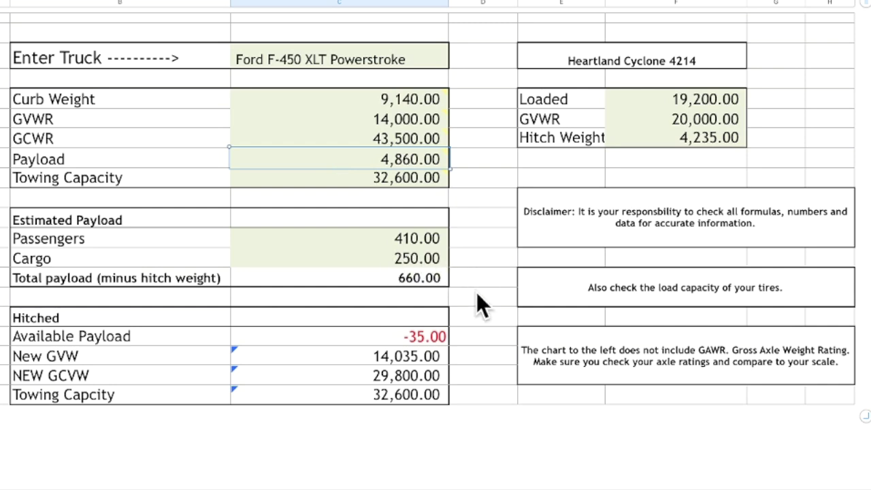
click(409, 235)
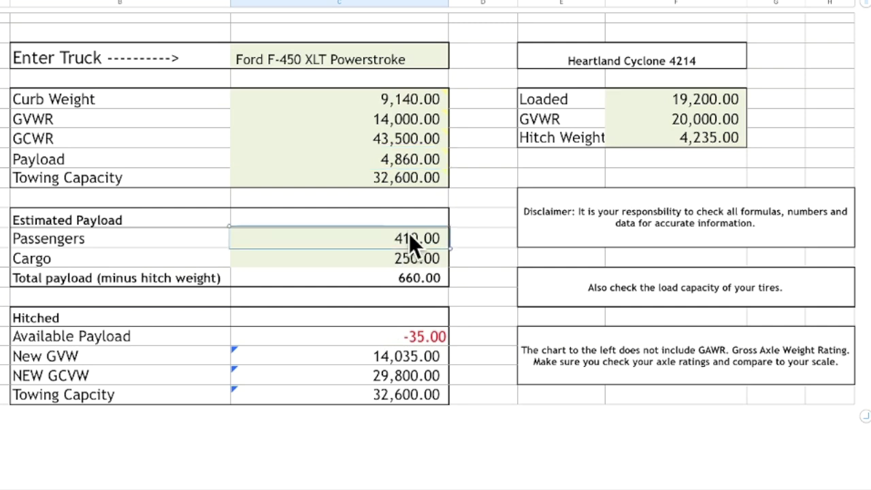
click(368, 276)
click(371, 334)
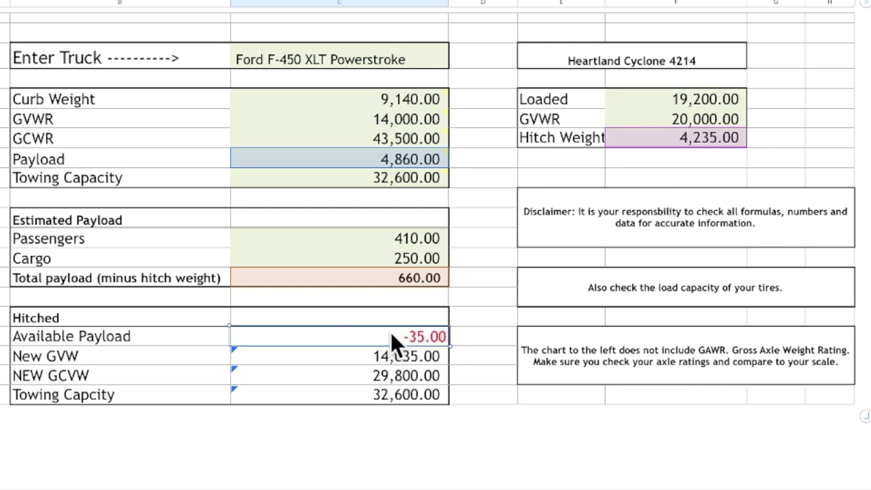
click(479, 320)
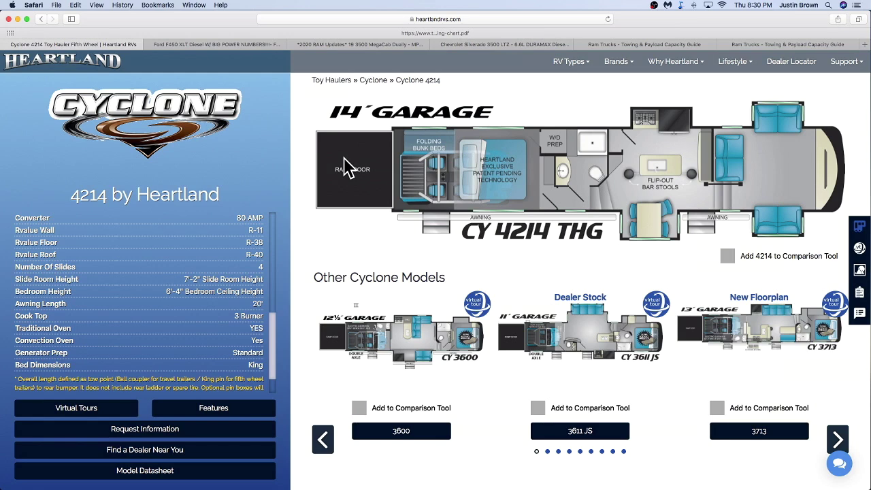
- Open the RAM Towing & Payload Capacity guide and choose the 2020 RAM 3500
click(625, 45)
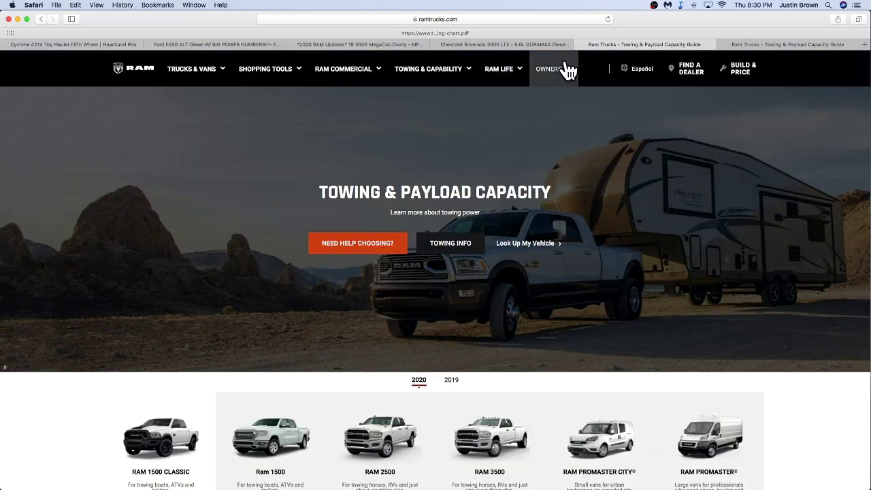
scroll(442, 388, down, 3)
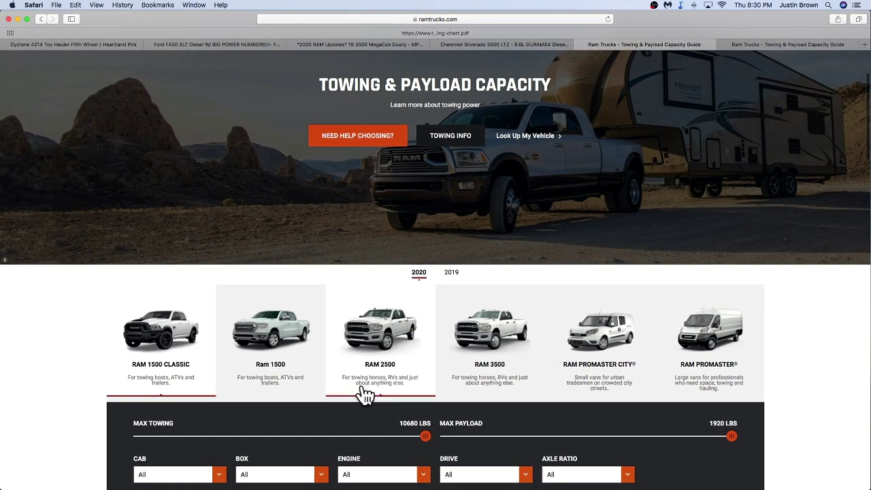
click(543, 361)
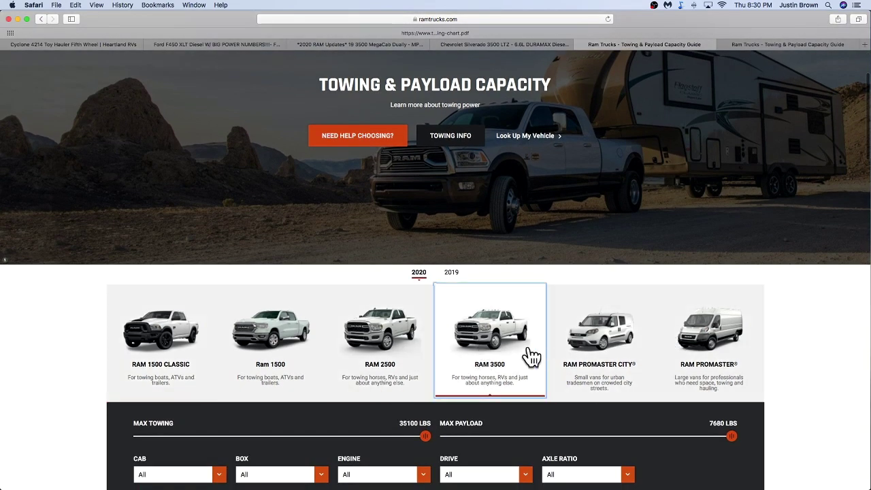
scroll(473, 346, down, 2)
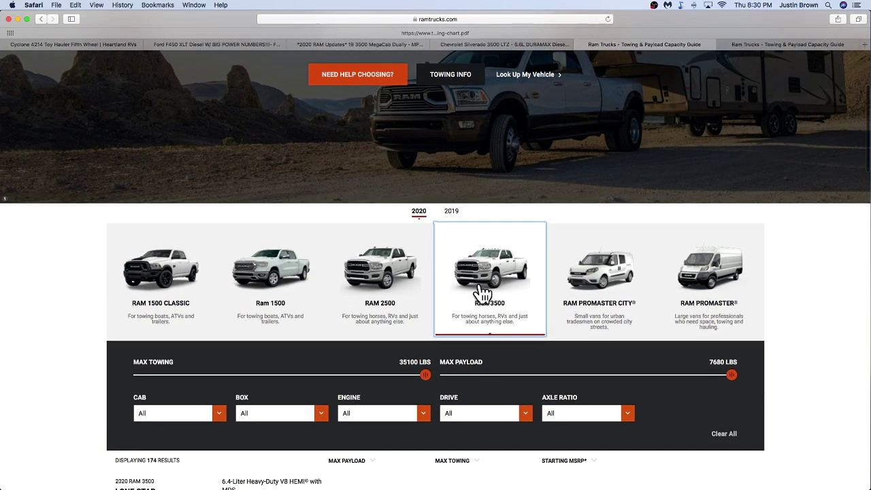
- Filter the 2020 RAM 3500 configurations to Crew Cab with the 8' box
click(186, 420)
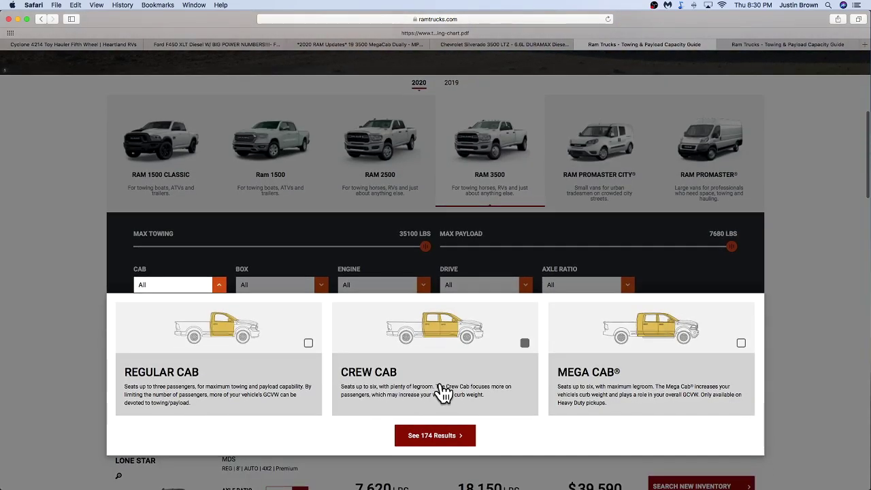
click(524, 343)
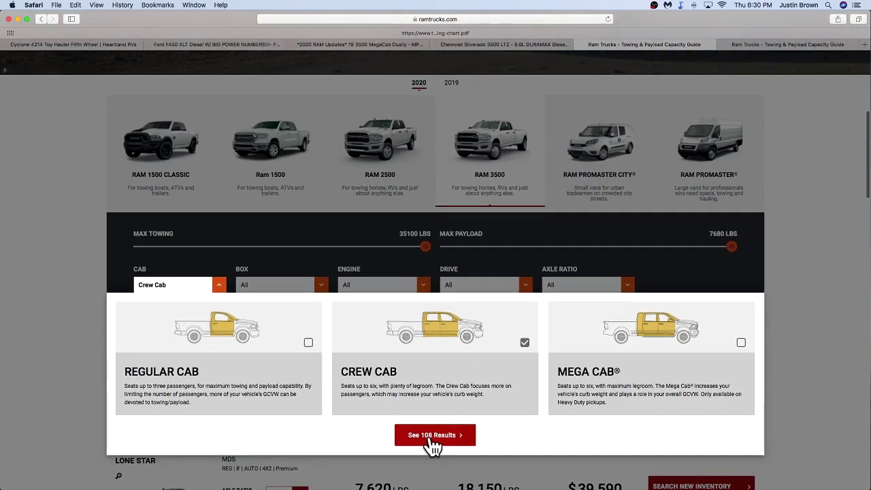
click(433, 436)
click(267, 291)
click(451, 369)
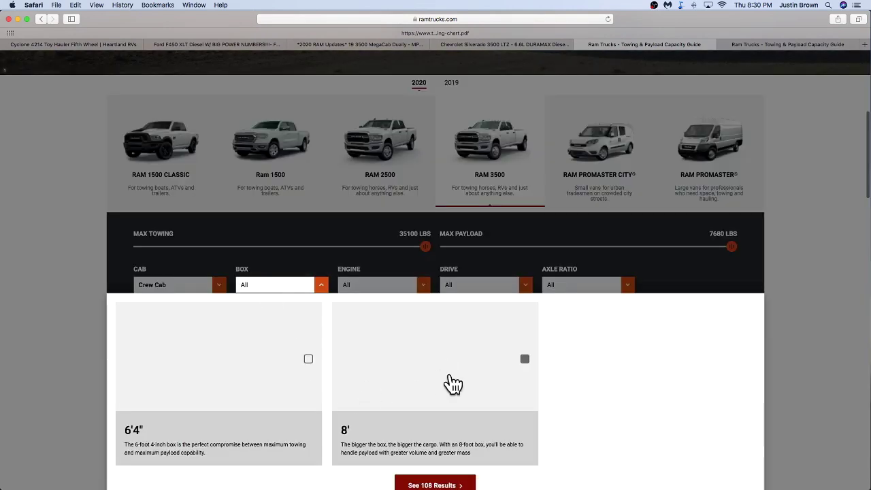
click(417, 485)
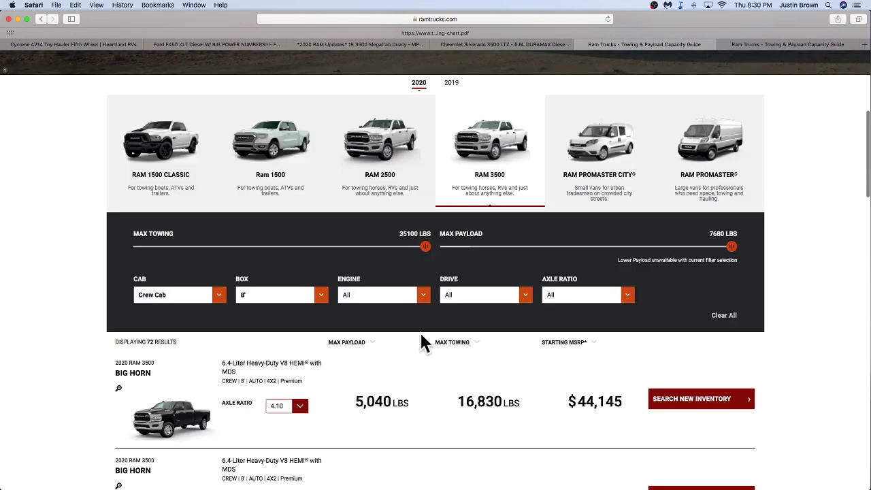
- Restrict the configurations to the 6.7L I6 Cummins HO Turbo Diesel engine
click(354, 295)
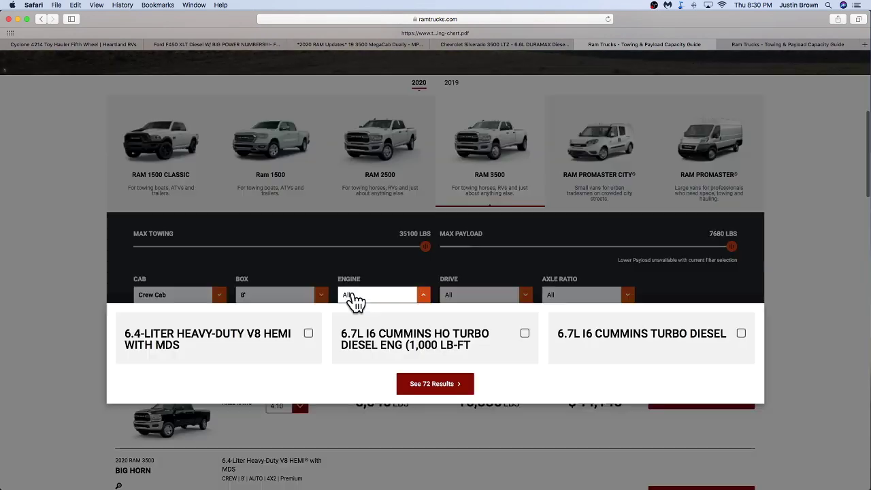
click(491, 340)
click(427, 385)
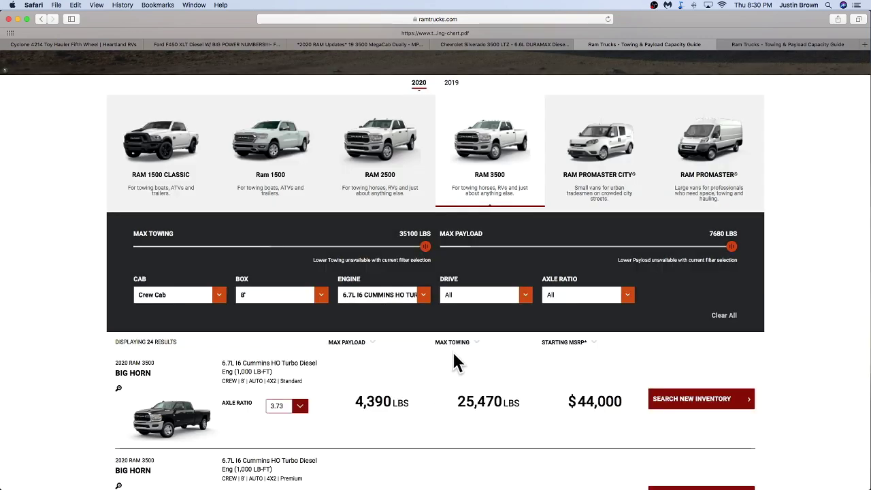
- Narrow the RAM 3500 configurations to 4x4 drive with the Premium Axle Ratio
click(465, 300)
click(523, 366)
scroll(588, 368, down, 1)
scroll(578, 408, down, 1)
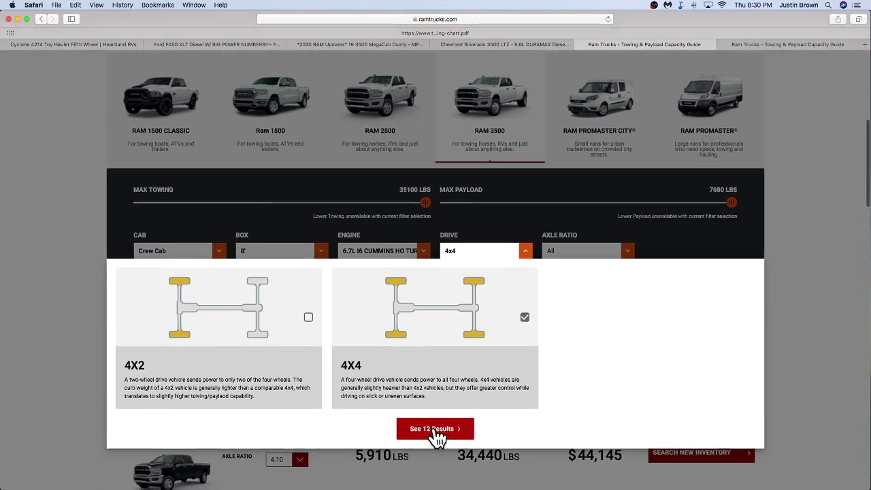
click(431, 430)
click(565, 260)
click(523, 286)
click(433, 330)
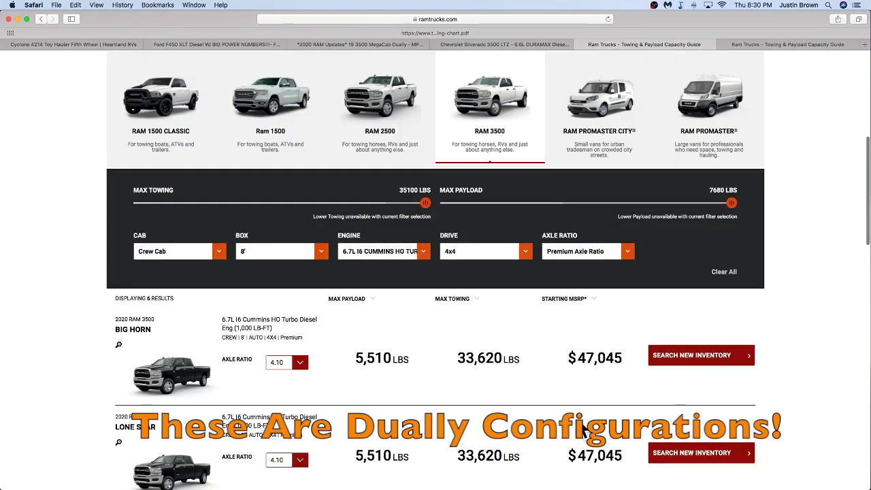
- Compare the maximum payloads of the listed RAM 3500 trims, highlighting the Big Horn and Limited values
scroll(409, 422, down, 5)
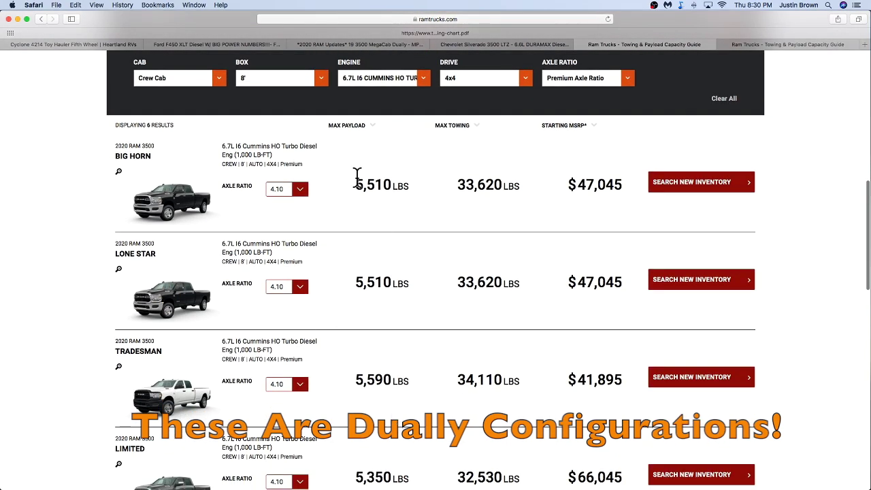
double_click(359, 180)
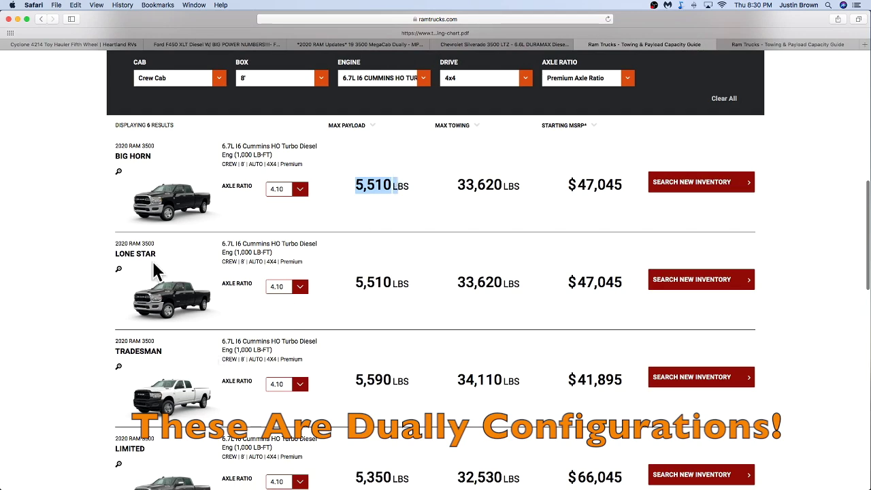
scroll(34, 272, down, 4)
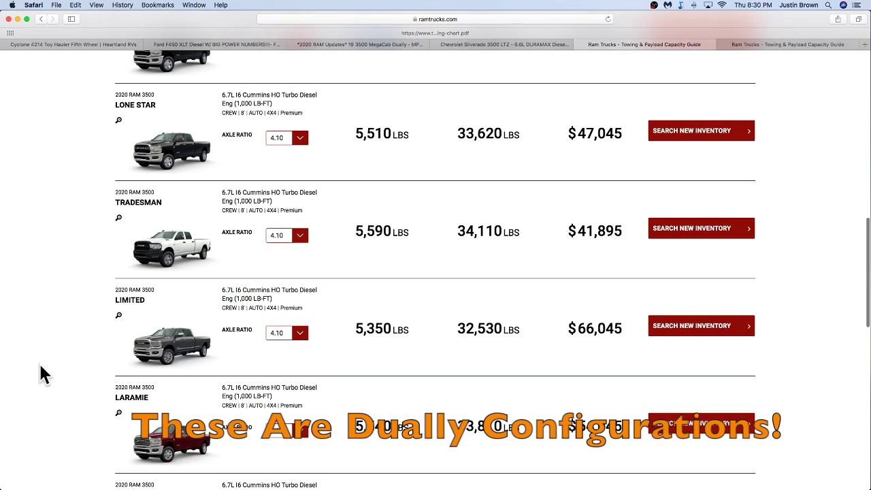
drag(354, 328, 412, 329)
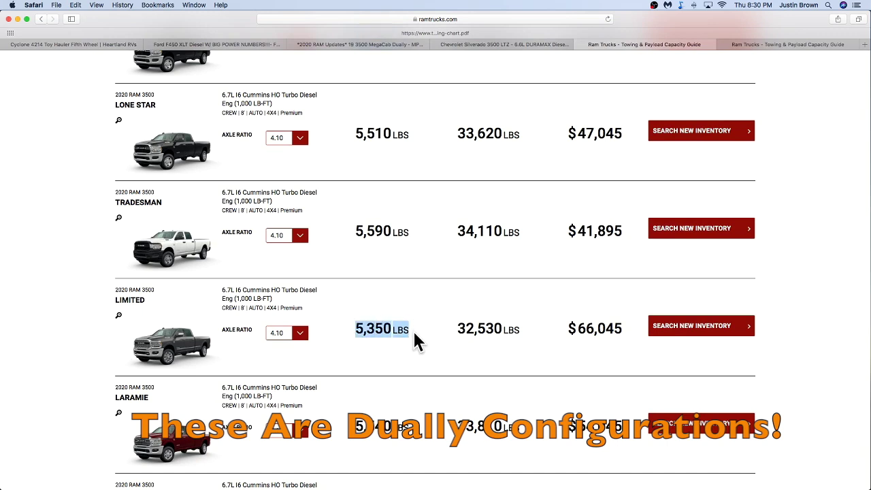
- Switch to the Towing Capacity Worksheet in Numbers, set the truck's payload to 5500, and check the available payload cell
key(super+Tab)
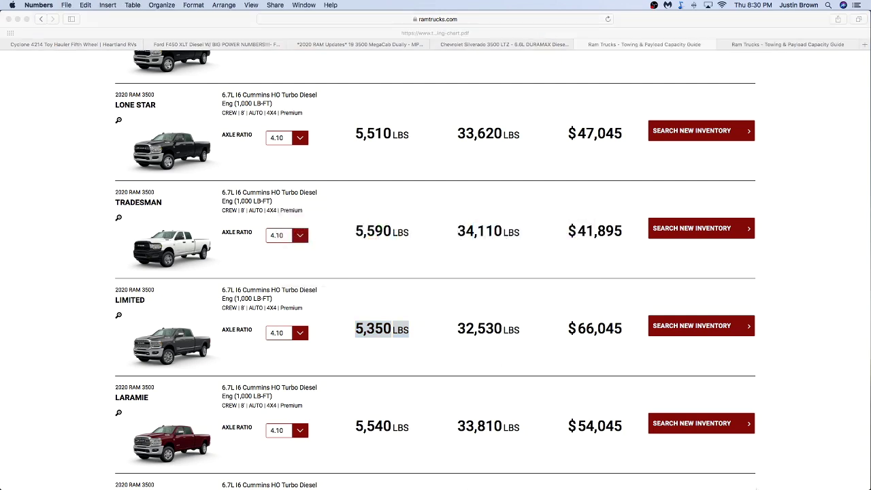
double_click(608, 20)
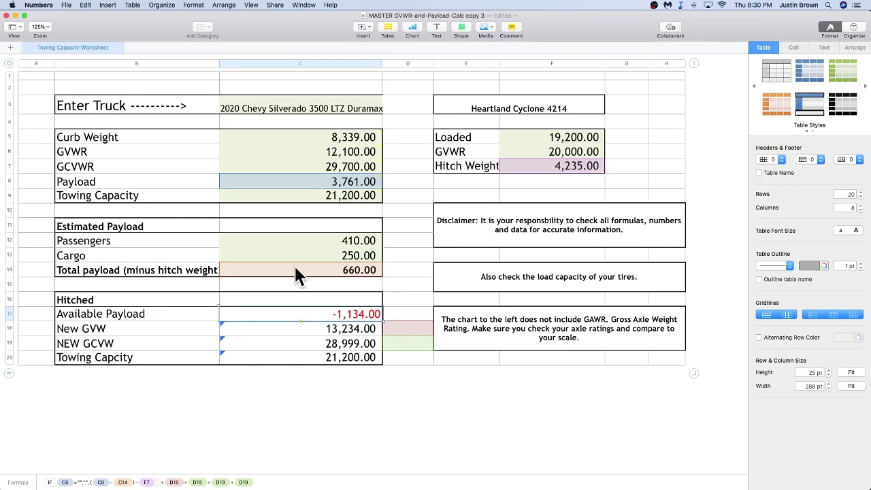
click(325, 179)
text(5500)
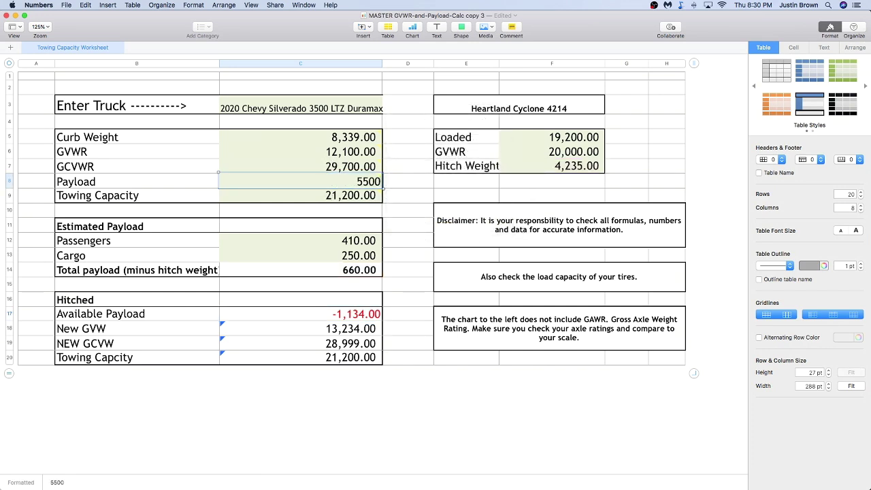
key(Return)
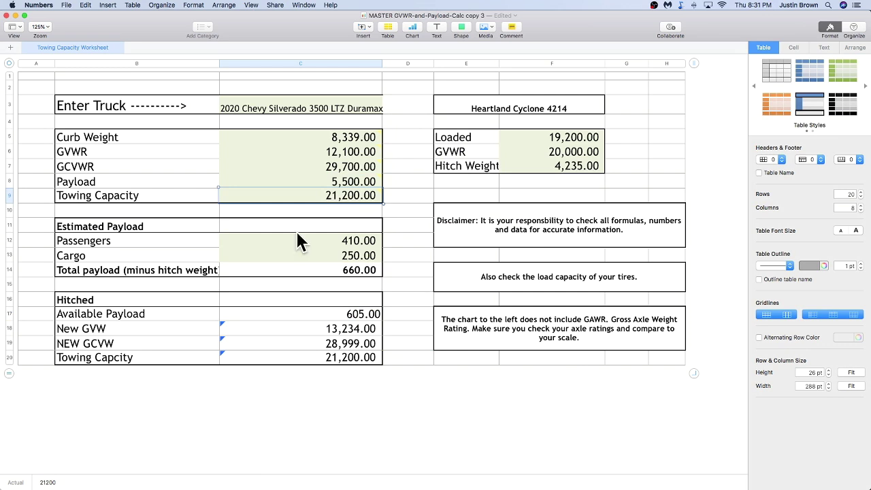
click(313, 314)
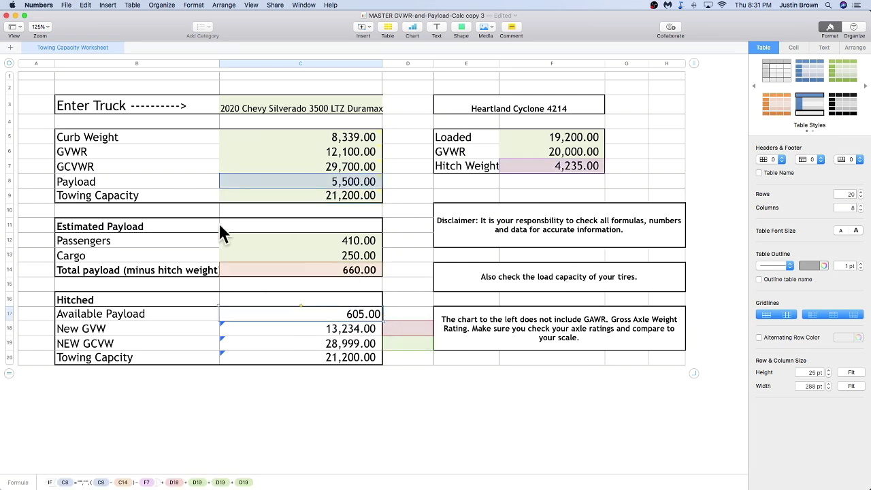
- Set the estimated payload's passenger weight to 700 and cargo weight to 350
click(342, 244)
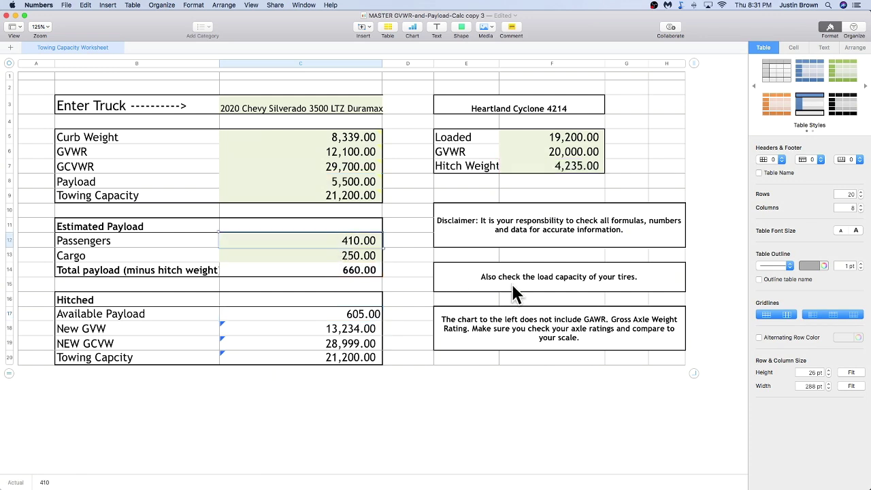
text(700)
key(Return)
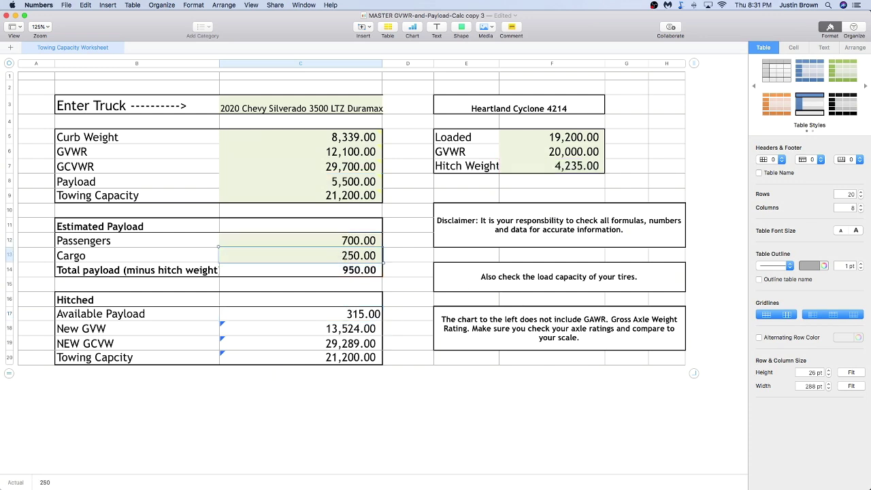
key(Tab)
click(359, 258)
text(350)
key(Tab)
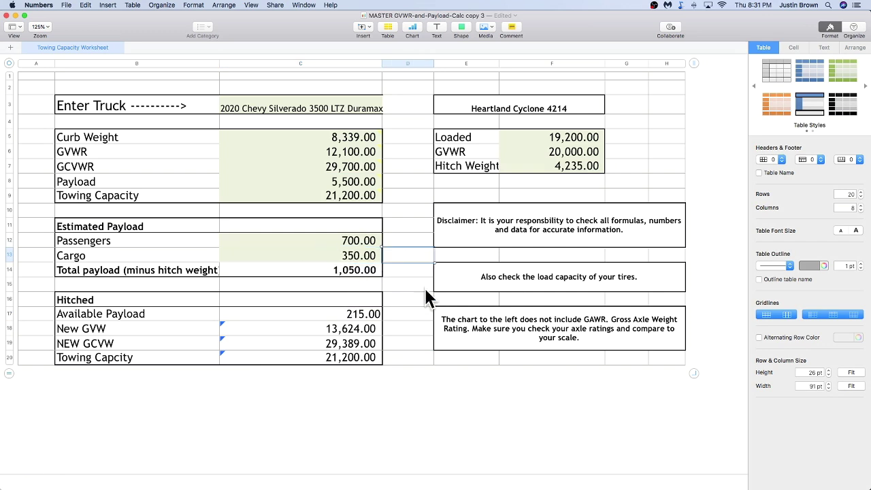
- Select the passenger weight cell, then move the worksheet window aside and minimize it
click(356, 240)
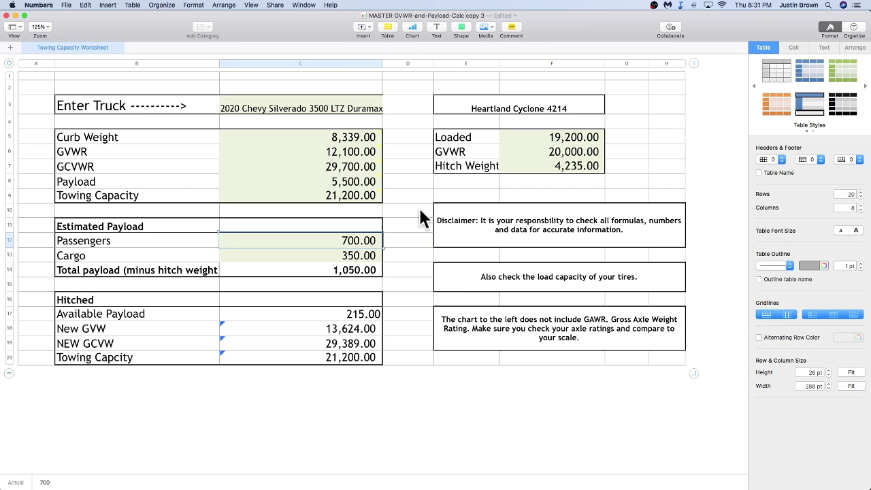
drag(115, 26, 171, 29)
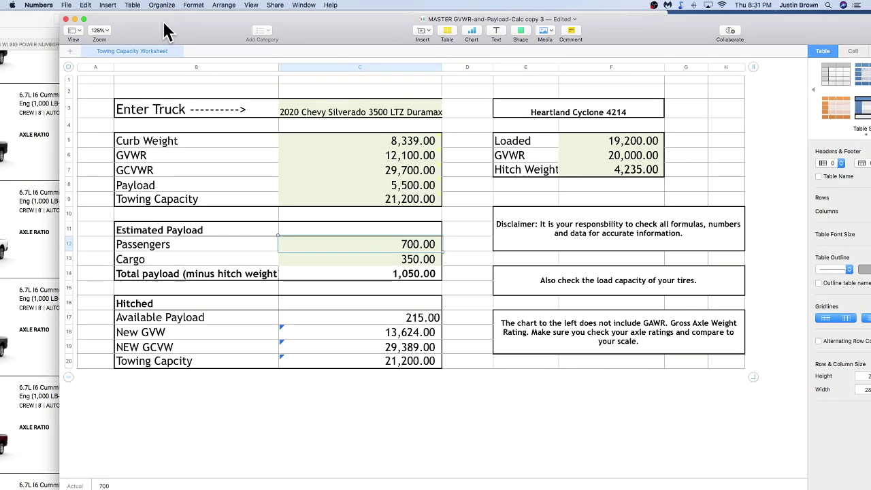
click(75, 19)
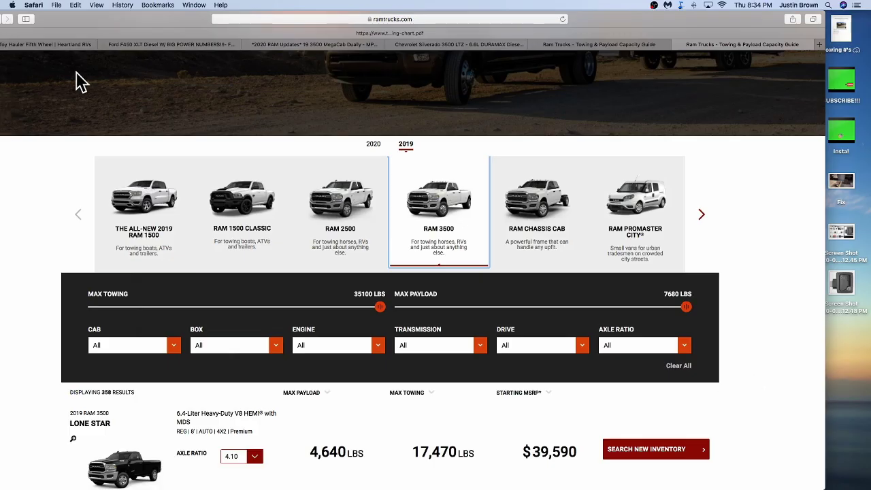
- Bring the Heartland Cyclone 4214 page fully into view in the browser and examine its floor plan and virtual tour
click(65, 47)
drag(83, 16, 124, 2)
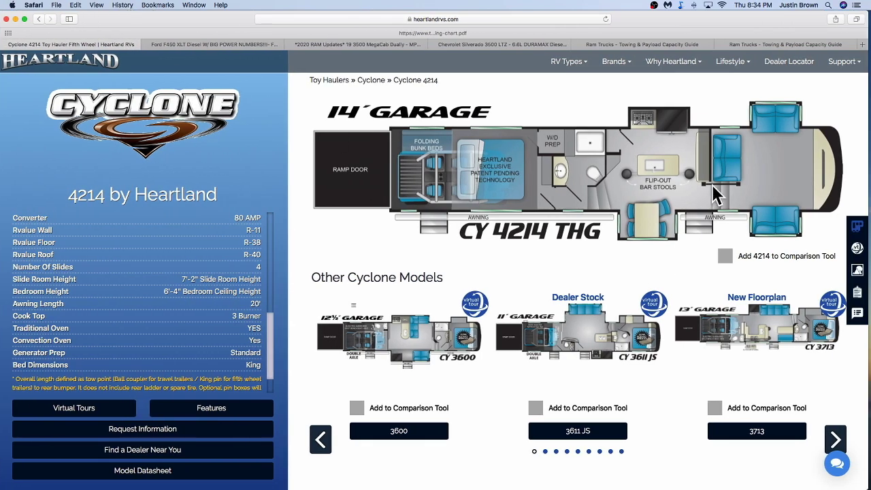
scroll(715, 191, down, 5)
scroll(723, 184, down, 3)
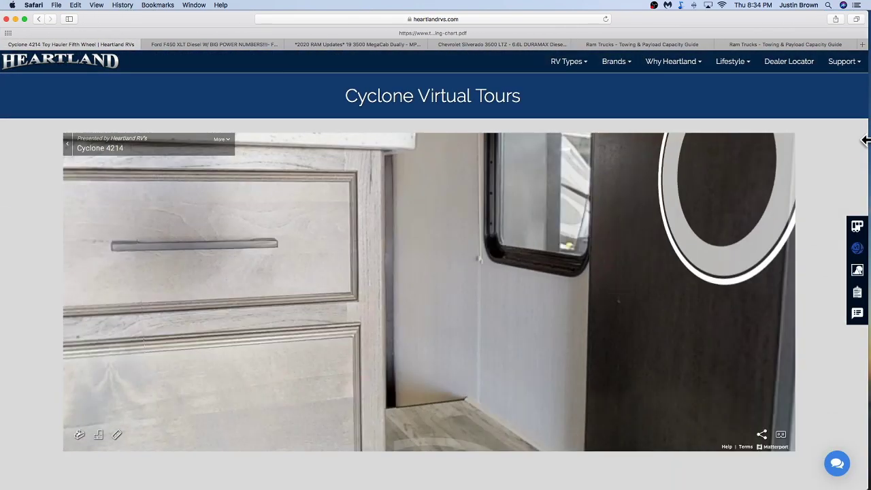
scroll(852, 160, up, 10)
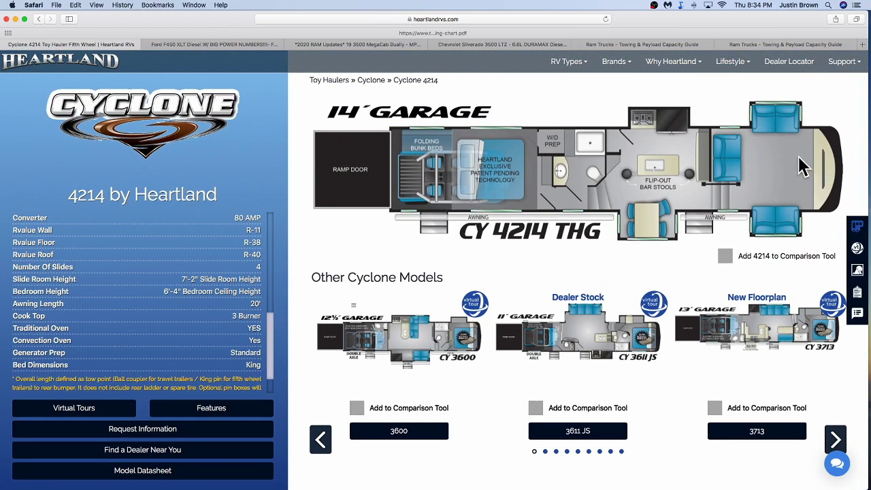
- In the 2019 RAM towing and payload guide, choose RAM Chassis Cab and filter the configurations to Crew Cab
click(749, 44)
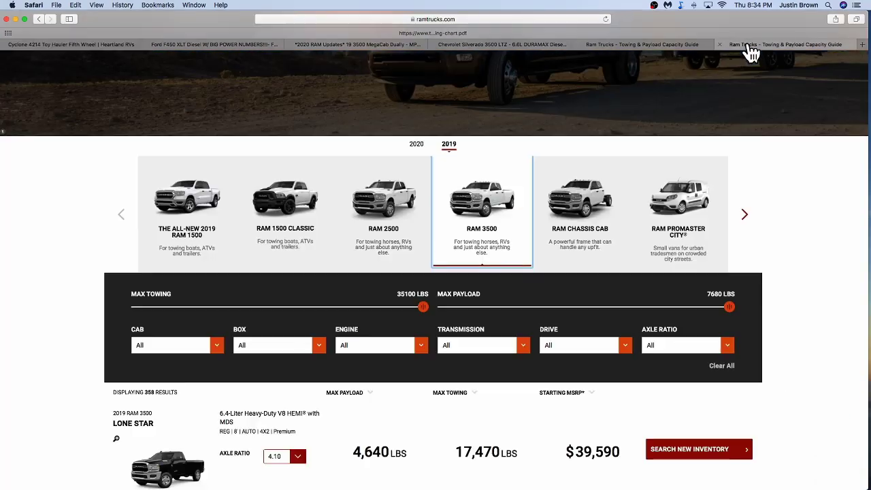
click(570, 204)
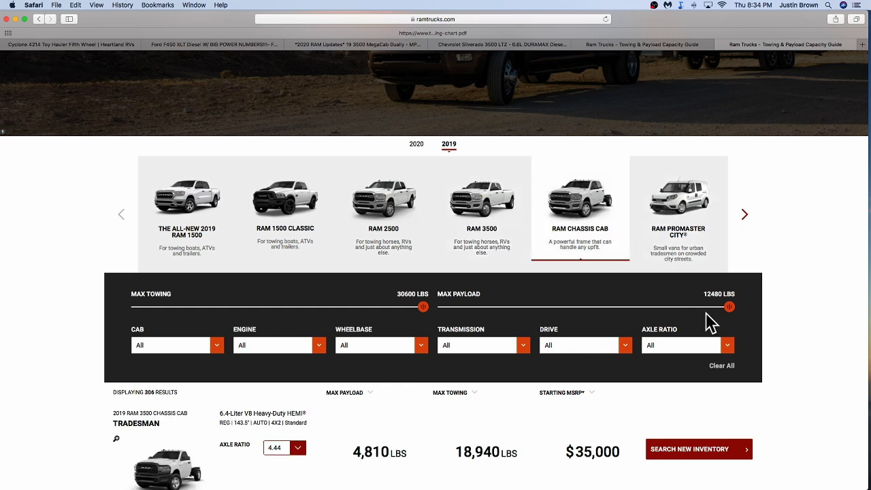
click(219, 347)
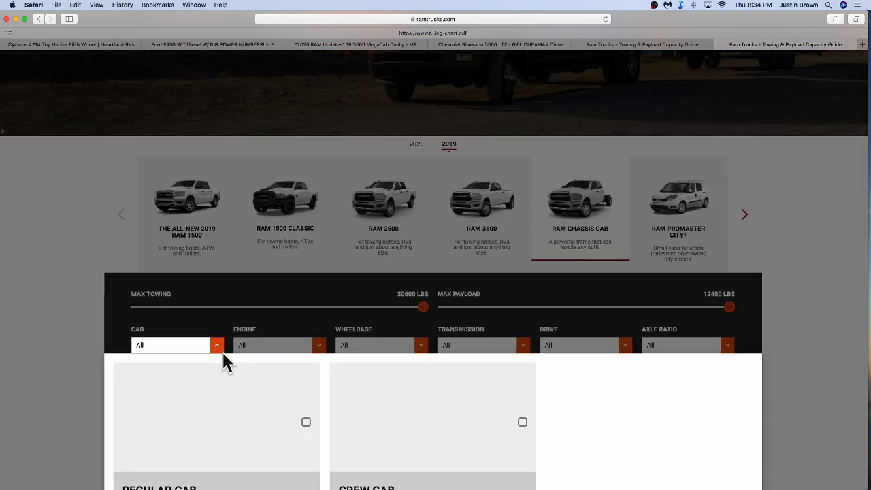
scroll(85, 359, down, 2)
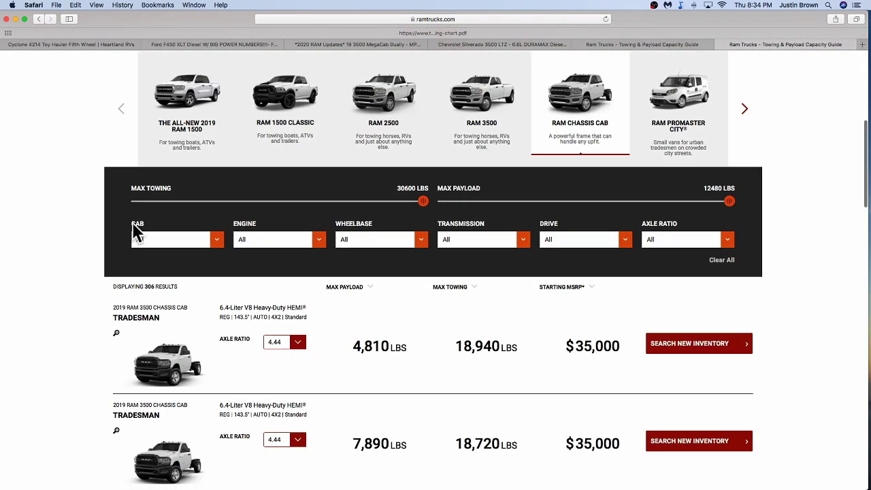
click(170, 252)
click(479, 310)
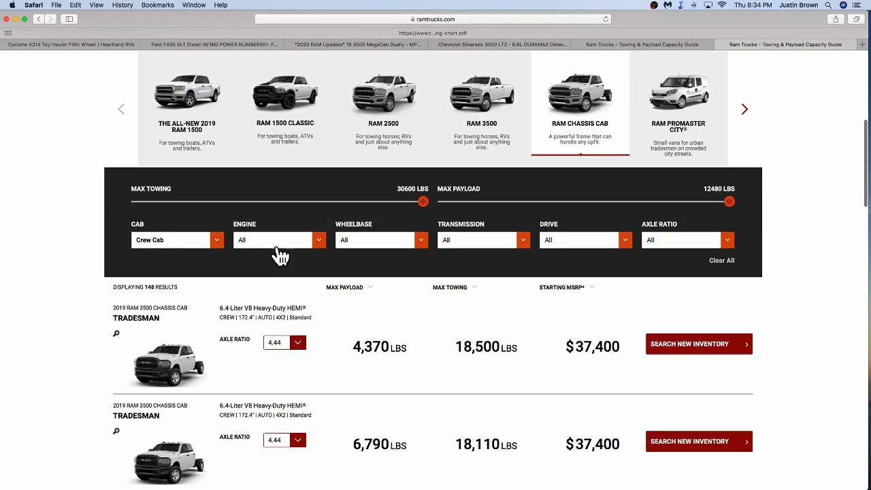
- Filter the RAM Chassis Cab configurations to the 6.7-Liter I6 Cummins Turbo Diesel engine
click(275, 252)
click(626, 295)
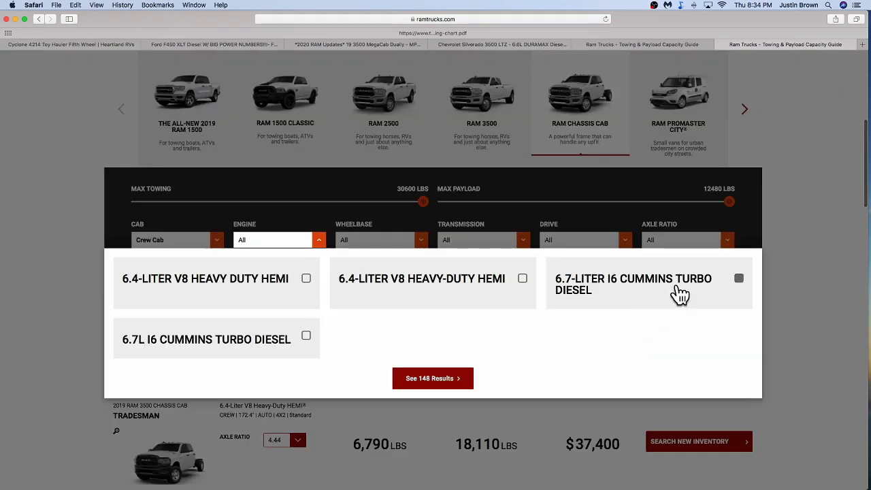
click(443, 380)
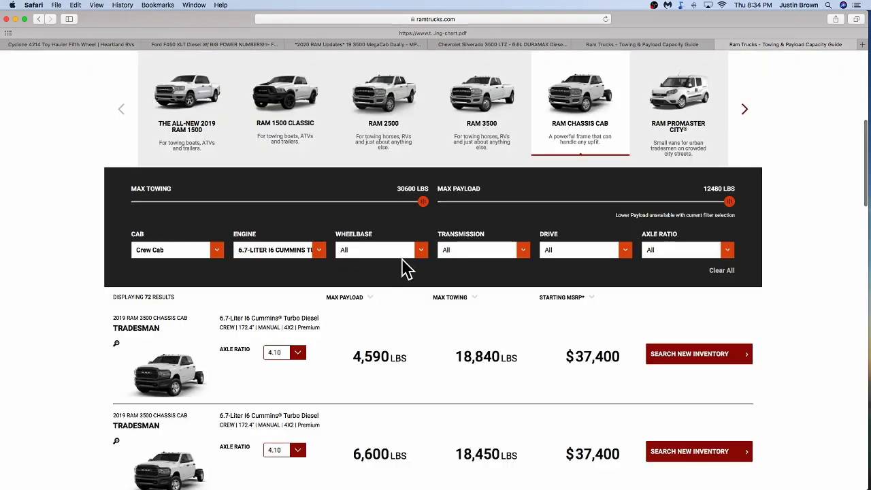
- Limit the Chassis Cab results to the 173.4" wheelbase and recheck that wheelbase selection
click(400, 255)
click(587, 345)
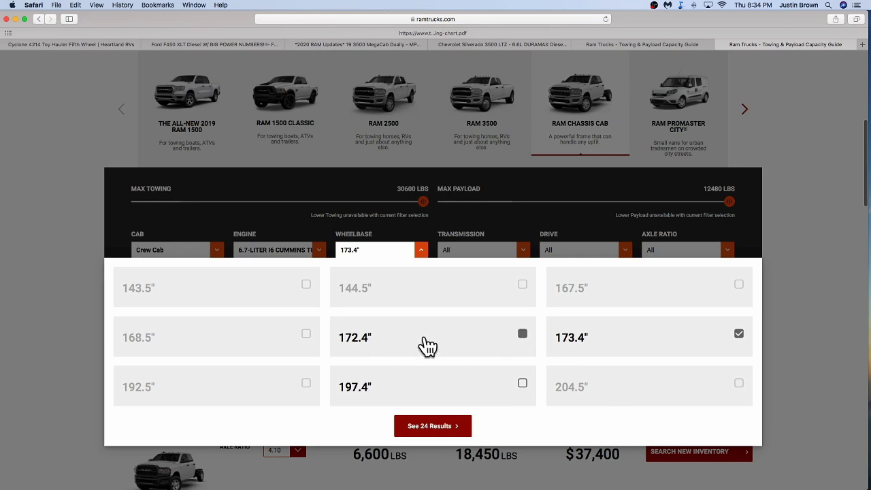
click(435, 430)
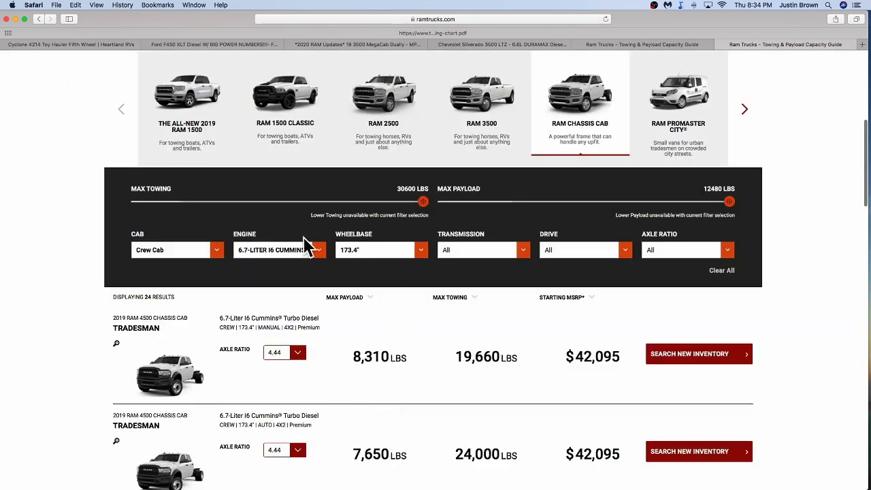
click(359, 250)
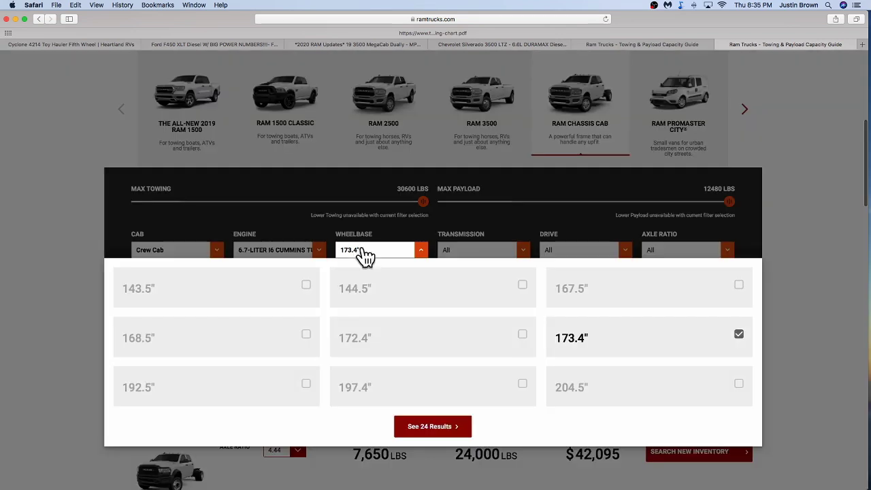
click(427, 429)
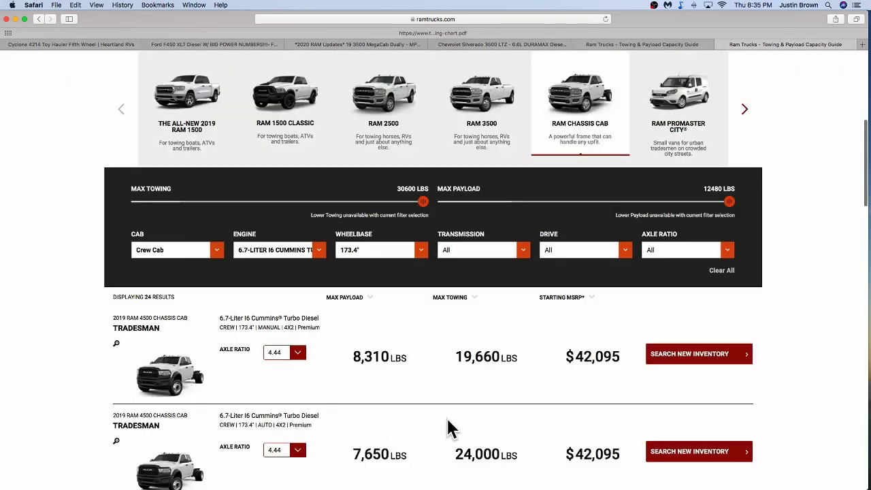
- Narrow the Chassis Cab configurations to the Auto transmission and 4x4 drive
click(469, 252)
click(306, 294)
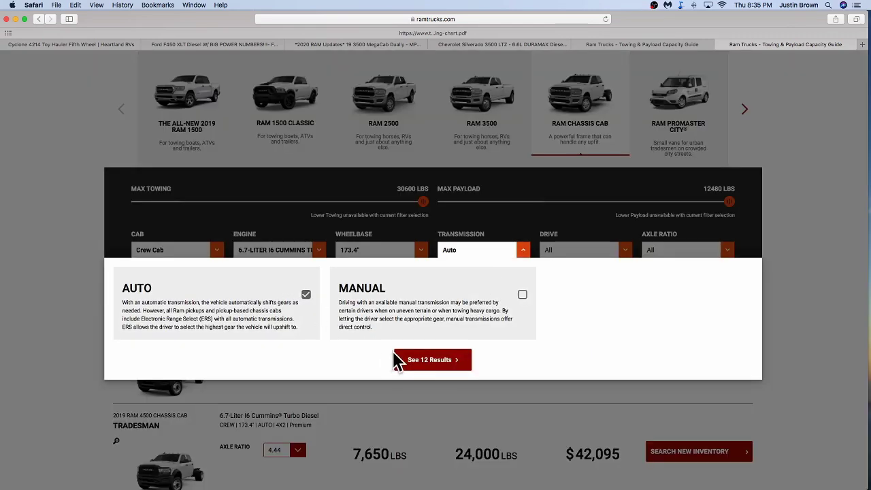
click(425, 360)
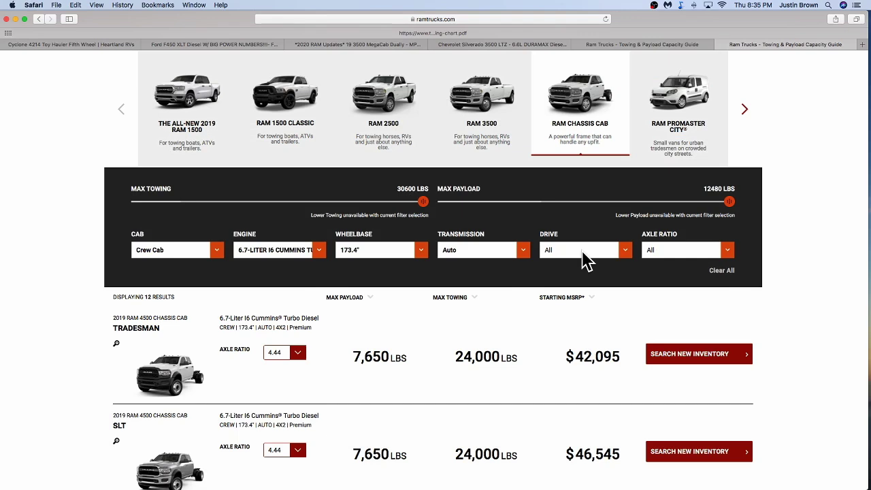
click(585, 259)
click(459, 349)
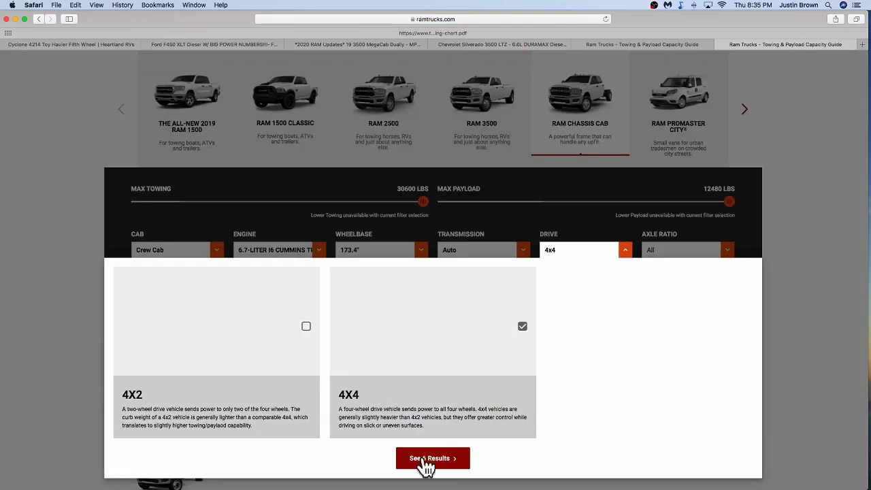
click(426, 460)
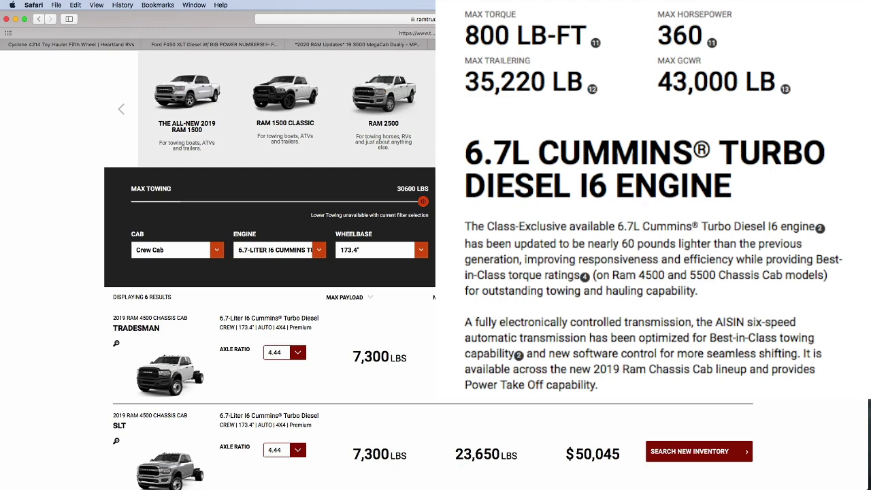
- Apply the Premium Axle Ratio filter and bring the matching RAM Chassis Cab trims into view
click(687, 250)
click(522, 284)
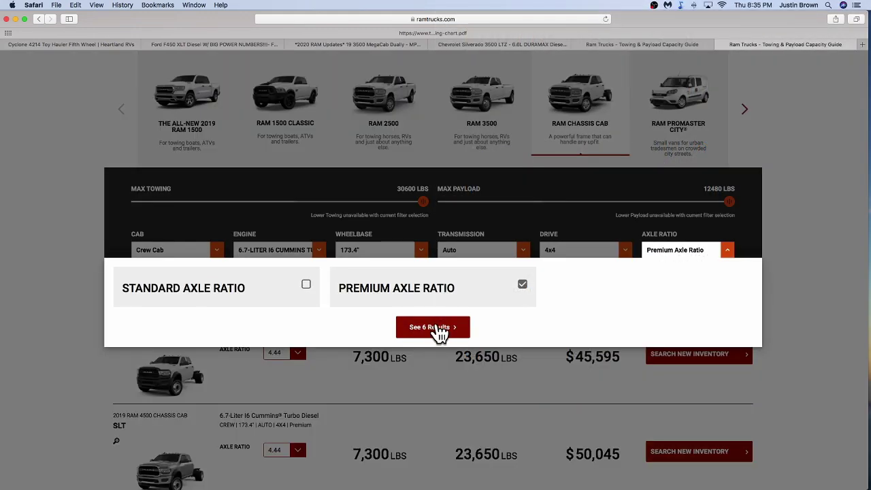
click(427, 327)
scroll(146, 396, down, 2)
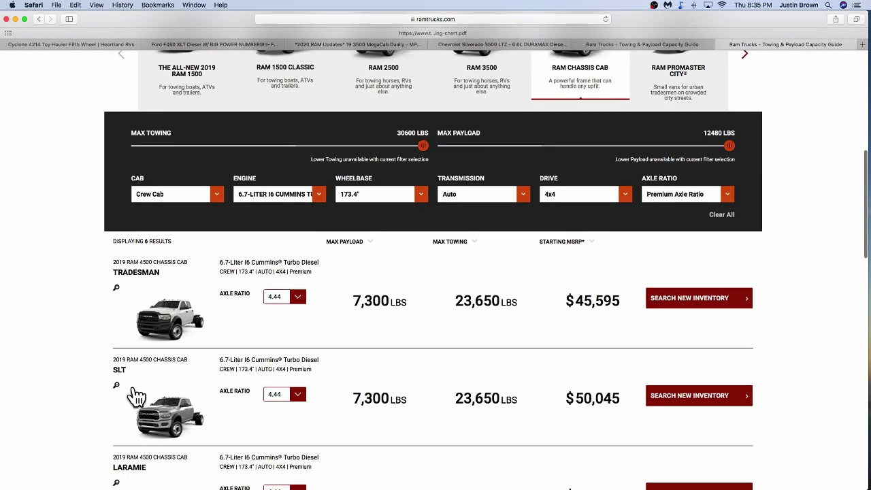